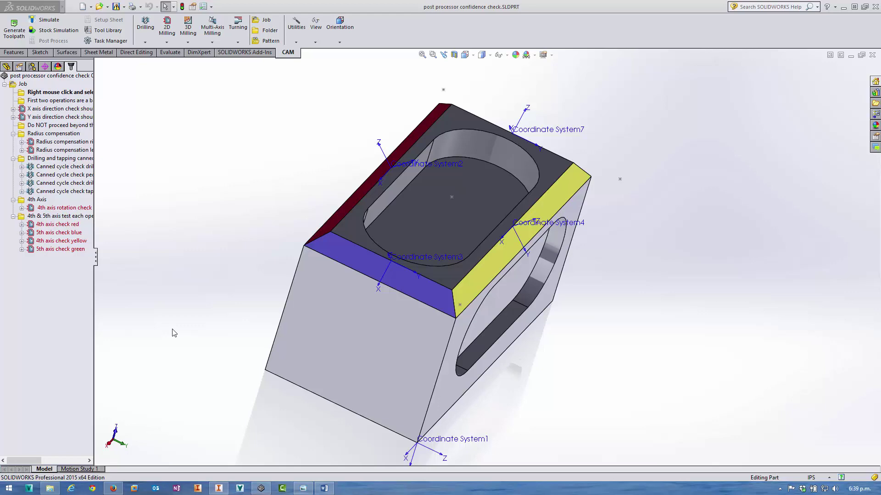
# Open the 3Dconnexion settings for SolidWorks and switch the configured device to CadMouse
pyautogui.click(224, 309)
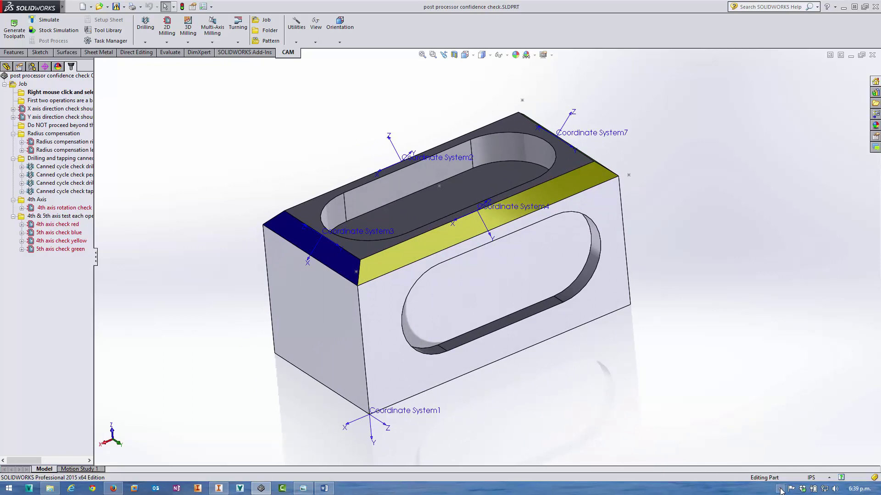
pyautogui.click(779, 489)
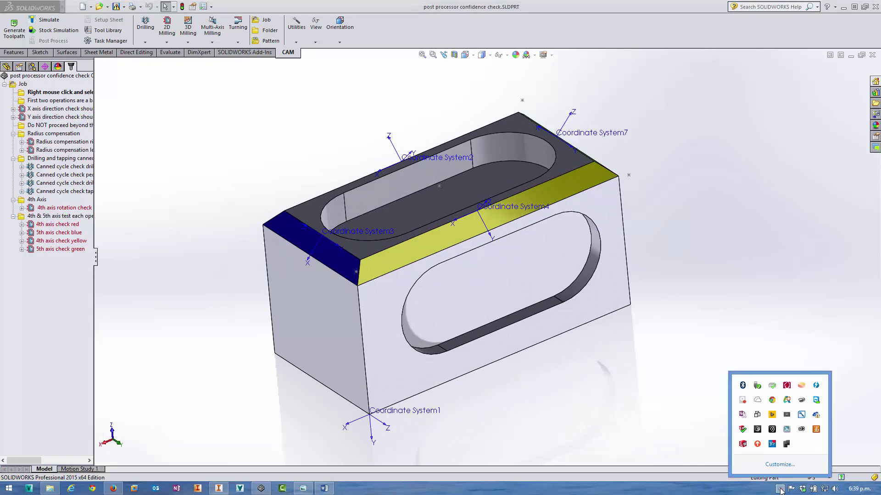
pyautogui.click(757, 430)
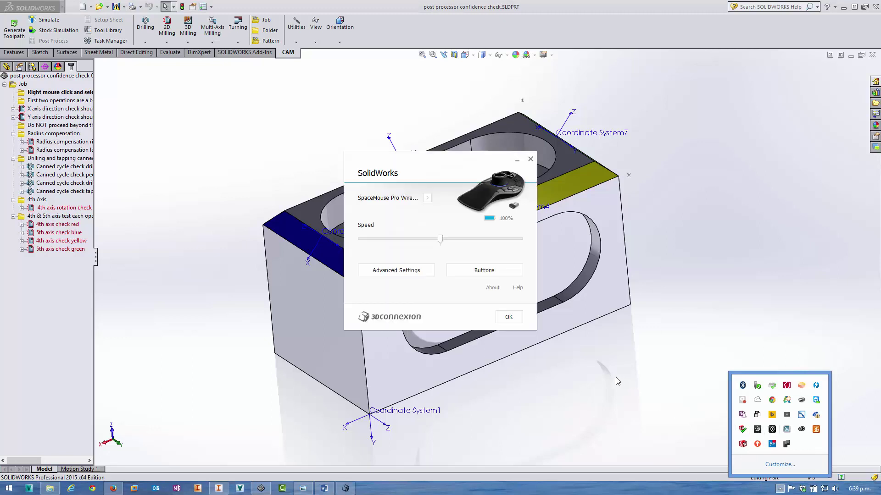
pyautogui.moveTo(449, 164); pyautogui.dragTo(427, 179)
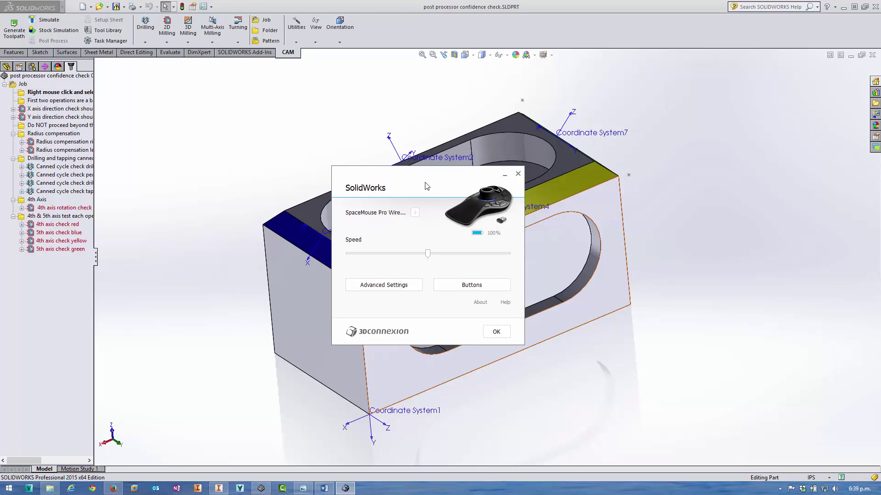
pyautogui.moveTo(426, 184); pyautogui.dragTo(419, 197)
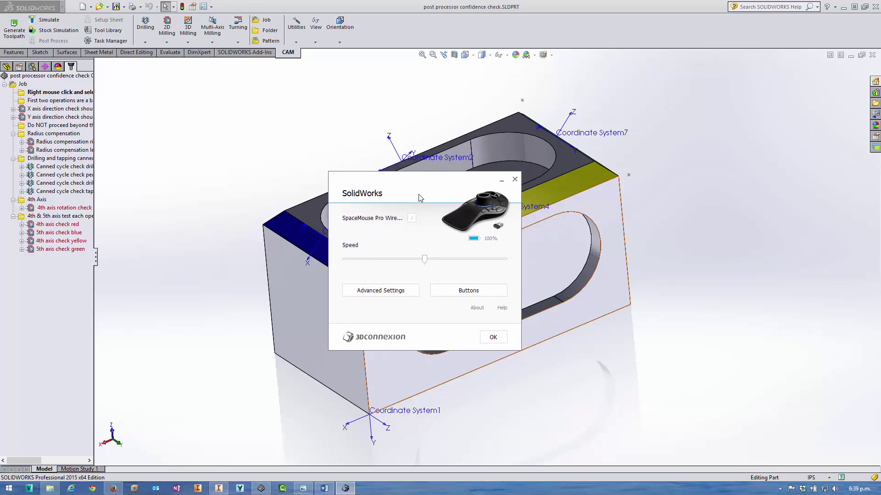
pyautogui.click(412, 219)
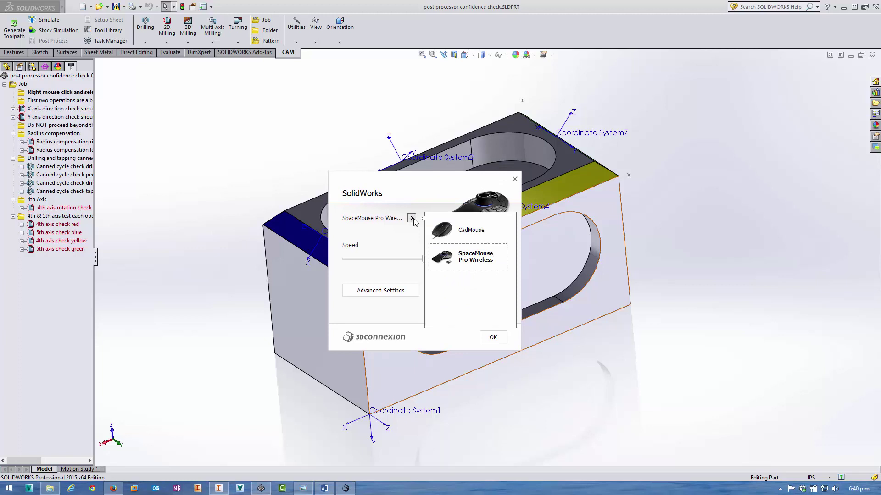
pyautogui.click(472, 231)
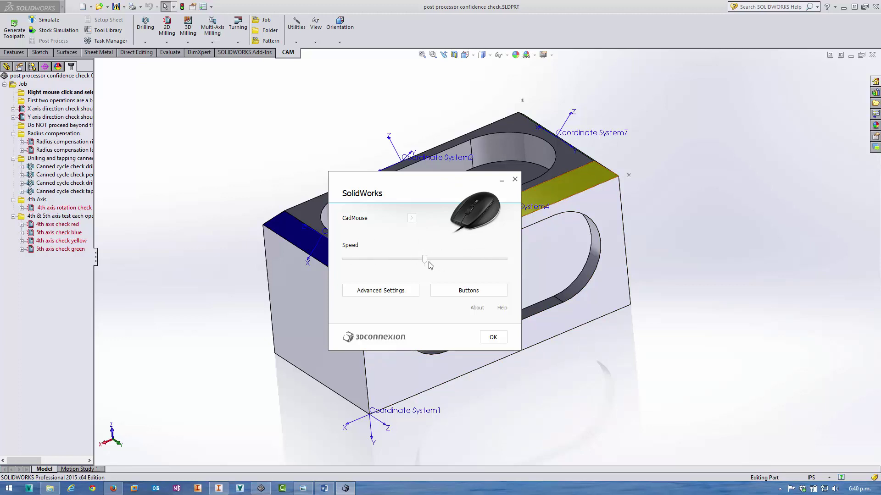
# Review the CadMouse advanced settings and set its speed slightly above the midpoint
pyautogui.click(390, 291)
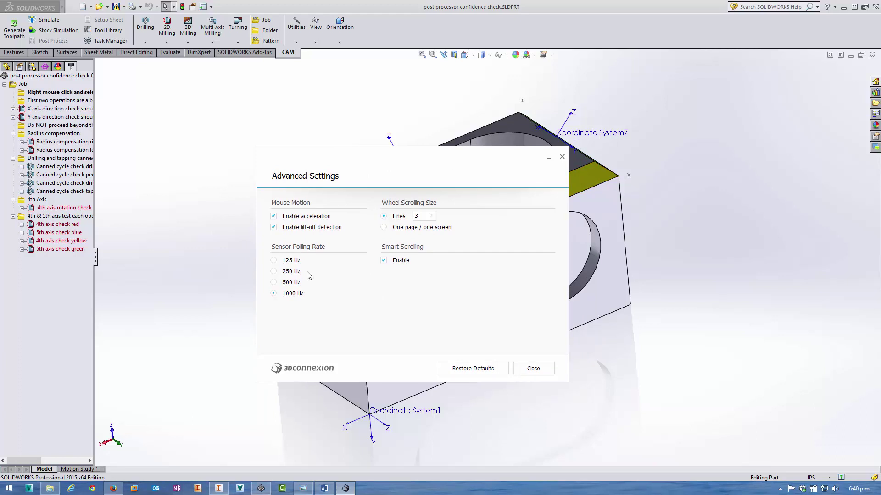
pyautogui.click(561, 157)
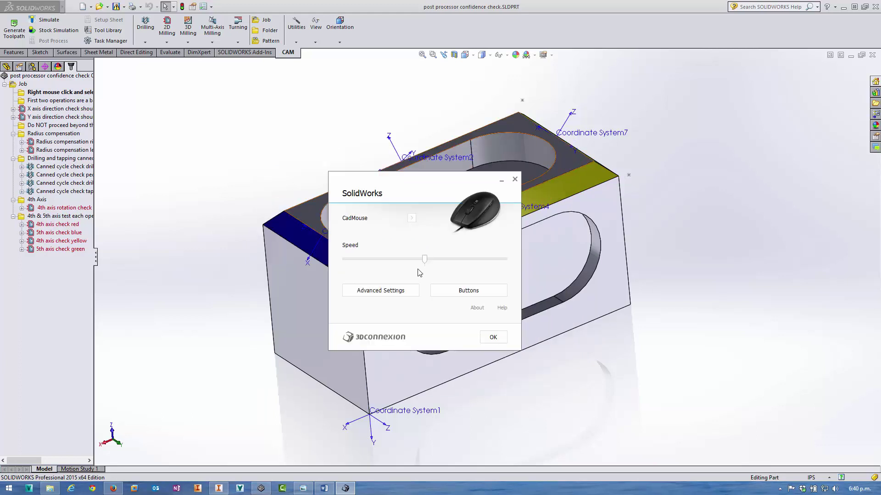
pyautogui.moveTo(427, 262); pyautogui.dragTo(505, 260)
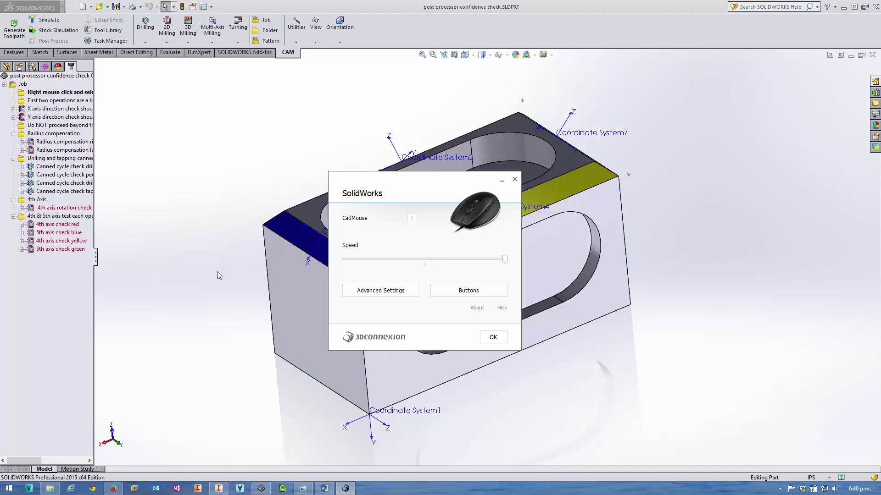
pyautogui.click(426, 262)
pyautogui.click(448, 260)
# Examine the CadMouse button assignments for SolidWorks parts, including the command categories available for the wheel button
pyautogui.click(442, 291)
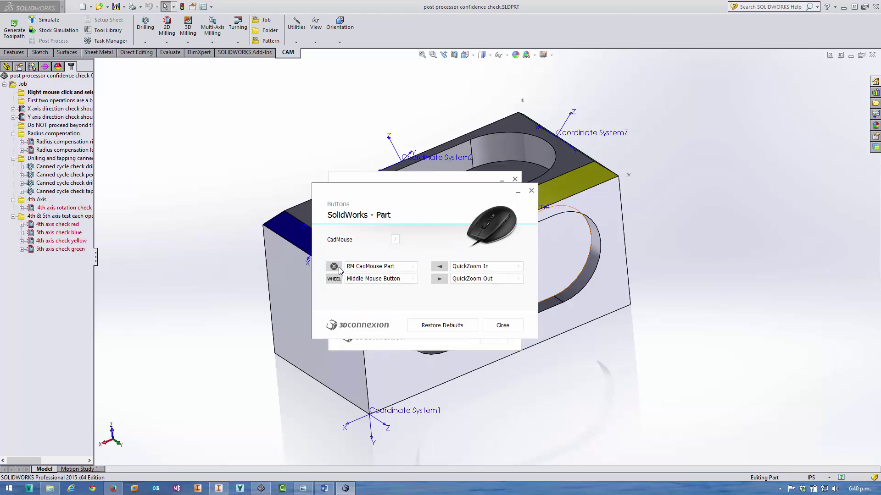
pyautogui.click(414, 269)
pyautogui.click(426, 249)
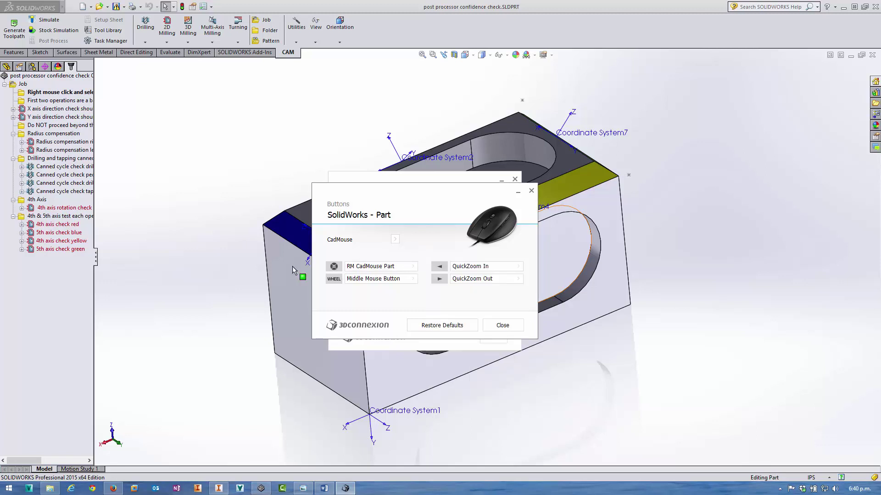
pyautogui.click(412, 278)
pyautogui.click(329, 291)
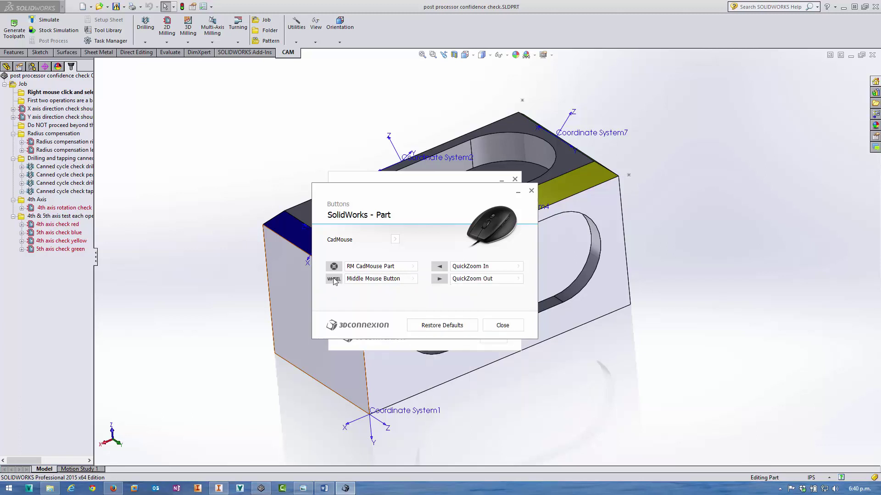
pyautogui.click(413, 281)
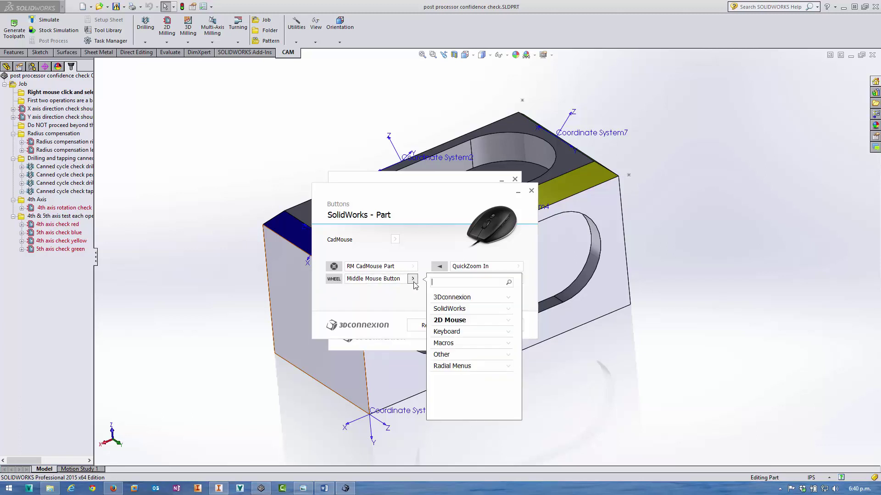
pyautogui.click(389, 301)
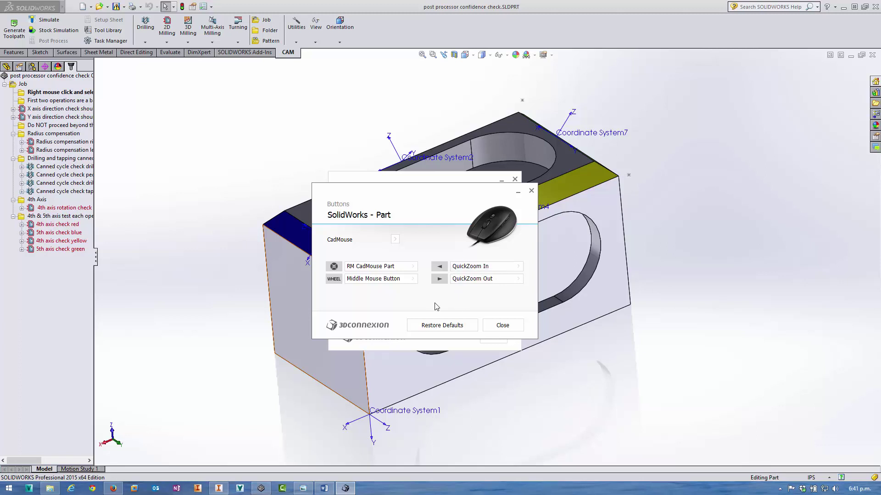
pyautogui.click(502, 325)
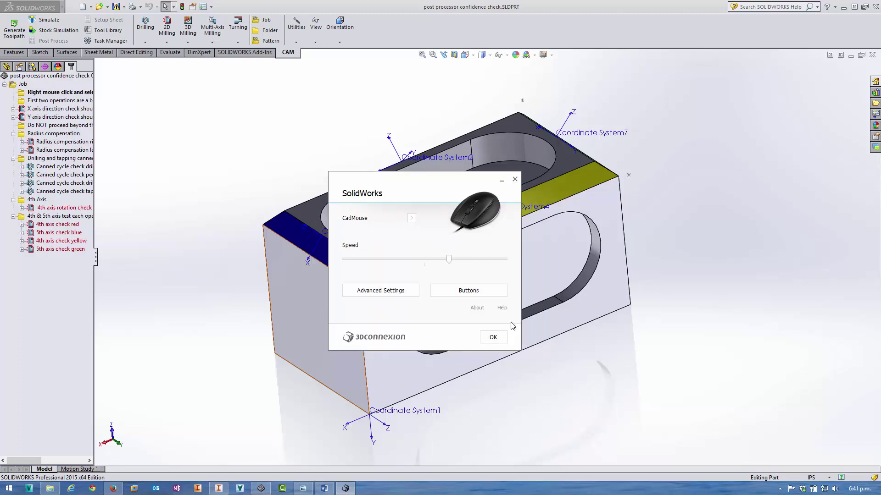
# Check the CadMouse settings profile in Inventor, Microsoft Word and SolidWorks by switching between them, and close the settings
pyautogui.click(219, 489)
pyautogui.click(345, 489)
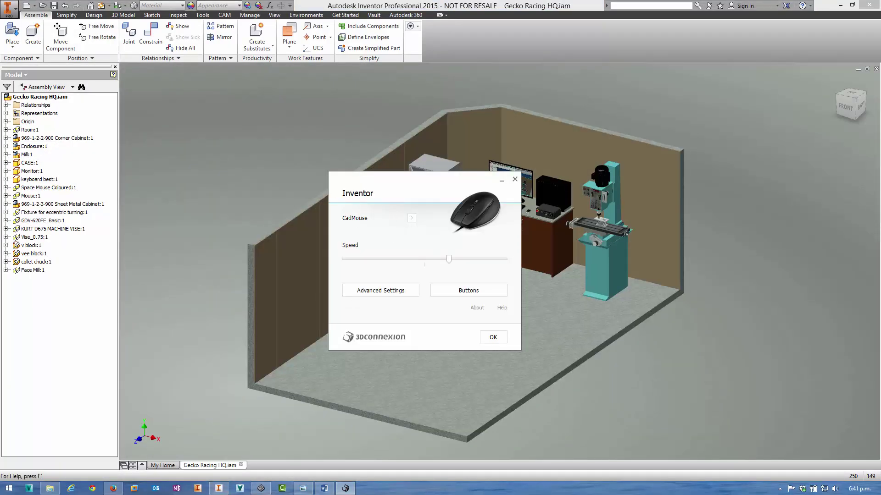
pyautogui.click(325, 489)
pyautogui.click(346, 489)
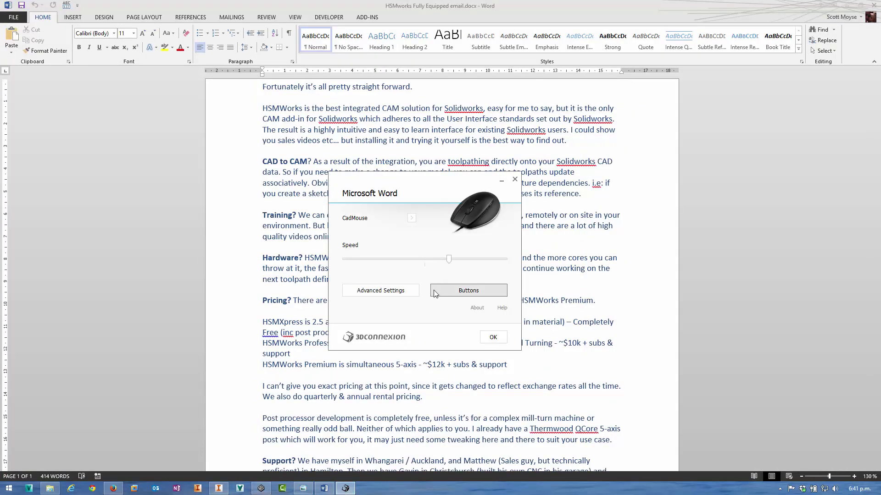
pyautogui.click(260, 489)
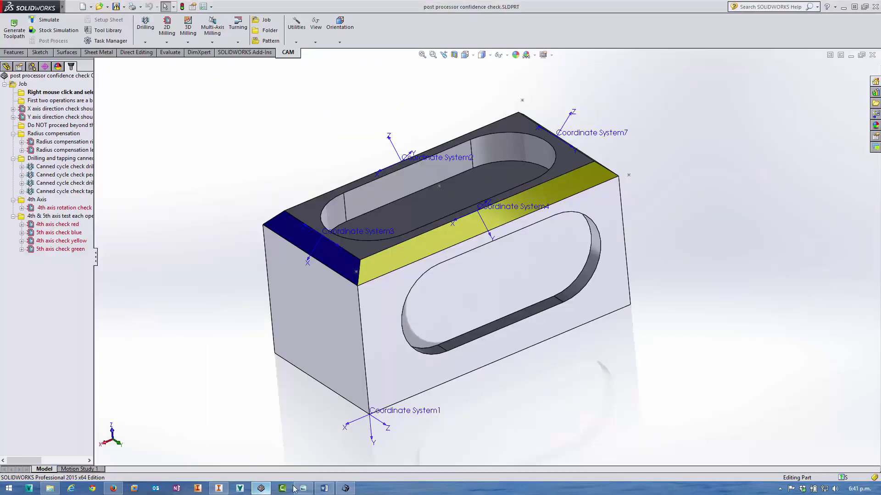
pyautogui.click(346, 489)
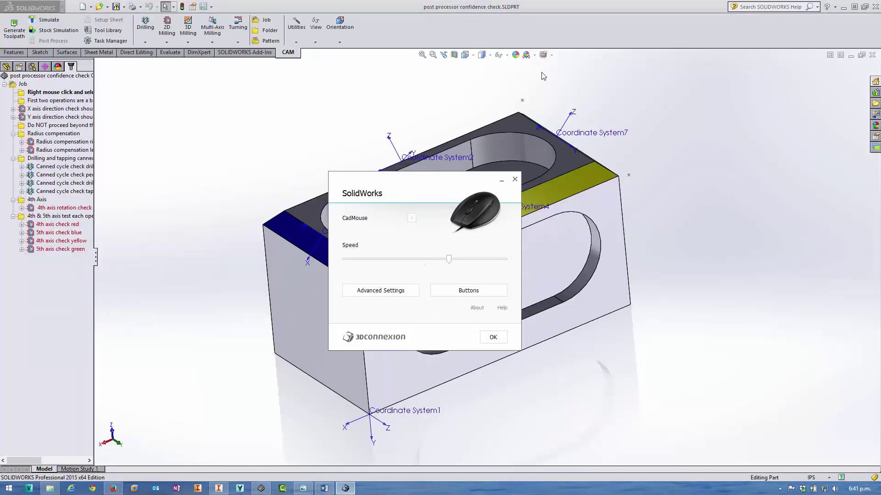
pyautogui.click(515, 179)
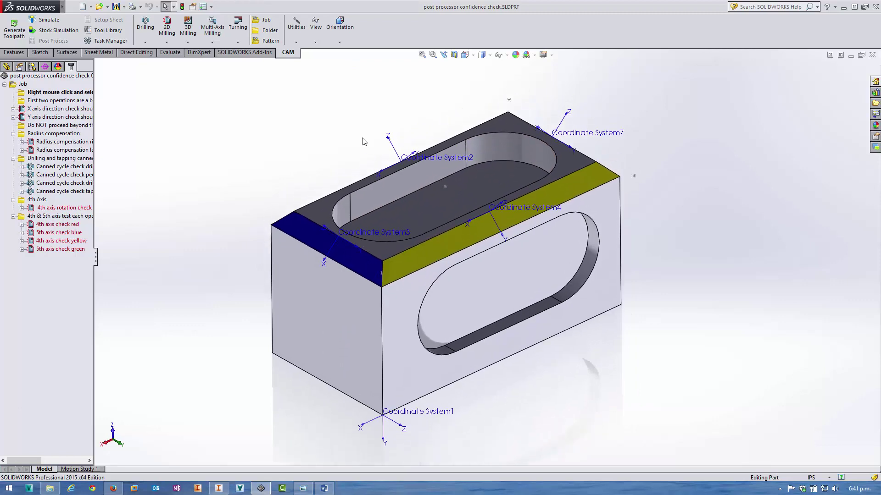
# Examine the block's coloured chamfers from all sides
pyautogui.moveTo(363, 141); pyautogui.dragTo(471, 86, button='middle')
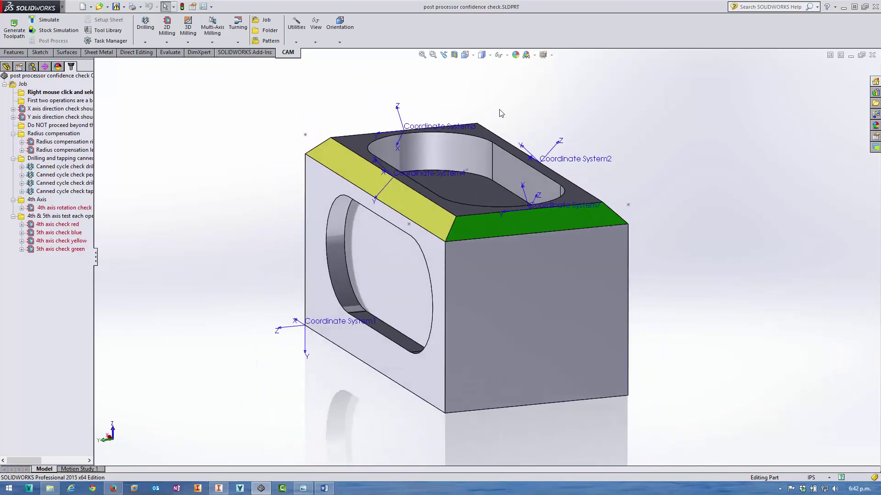
pyautogui.moveTo(501, 120); pyautogui.dragTo(453, 119, button='middle')
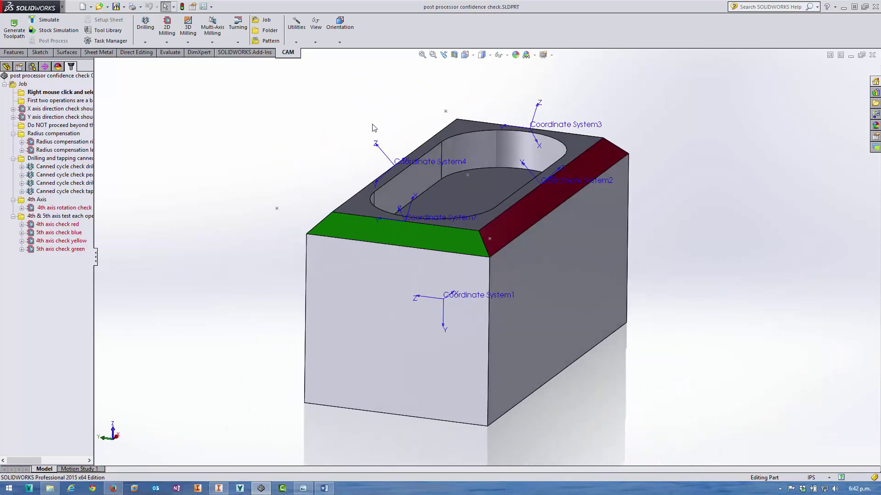
pyautogui.moveTo(381, 122); pyautogui.dragTo(329, 185, button='middle')
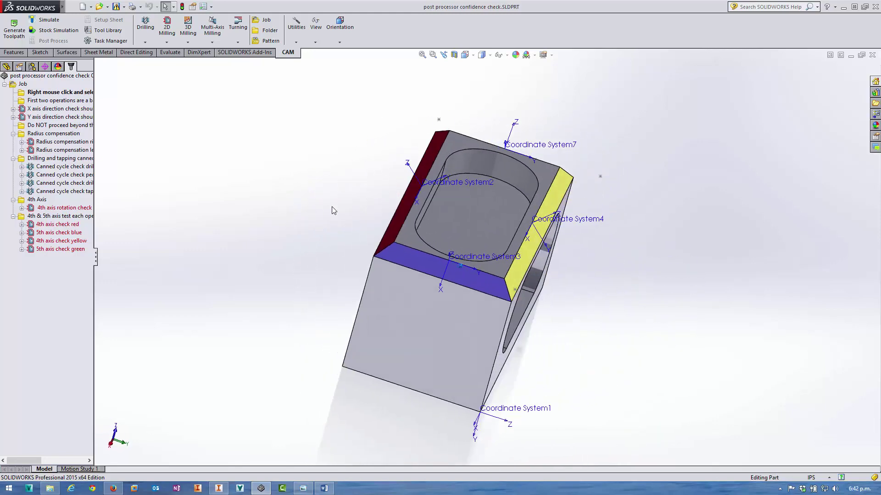
# Examine the block's corner where the blue and yellow chamfers meet, both close up and within the whole part
pyautogui.scroll(10, 332, 206)
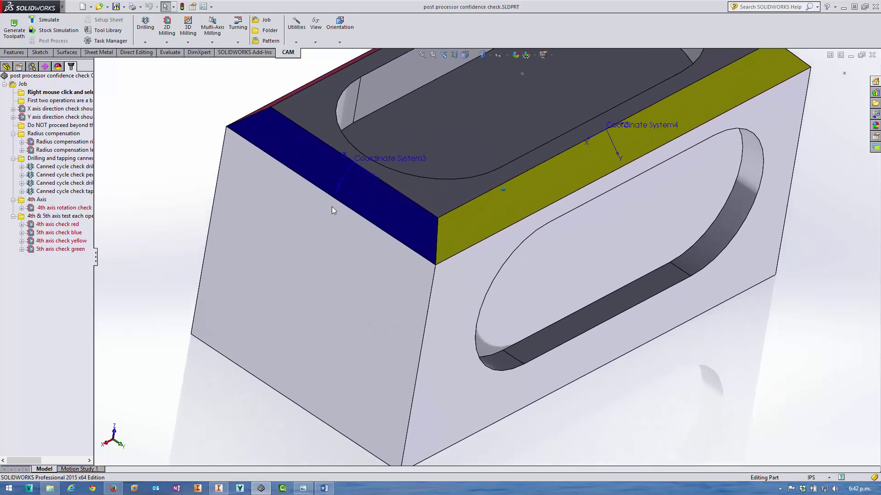
pyautogui.scroll(-10, 331, 211)
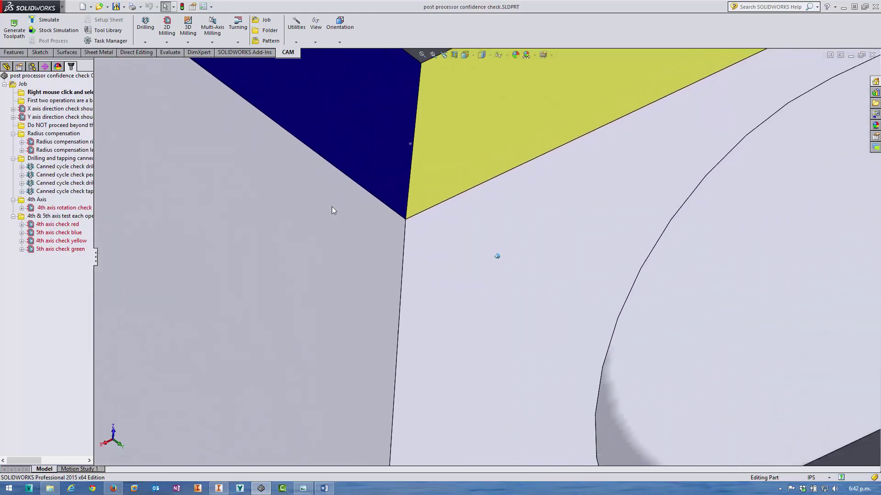
pyautogui.scroll(10, 332, 207)
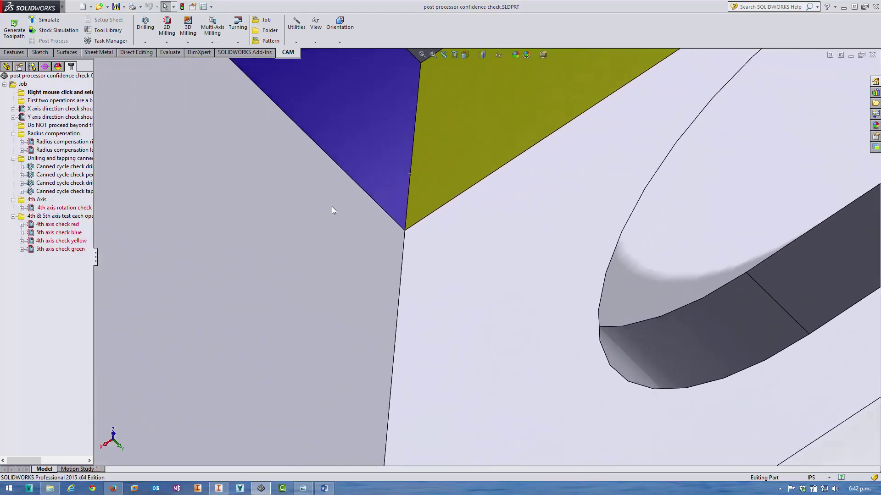
pyautogui.press('Right')
pyautogui.press('Right')
pyautogui.press('Right')
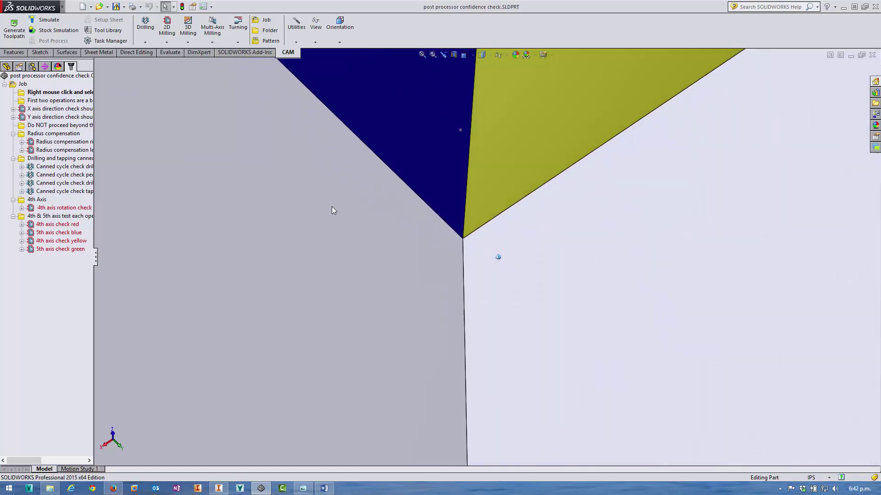
pyautogui.scroll(-10, 331, 211)
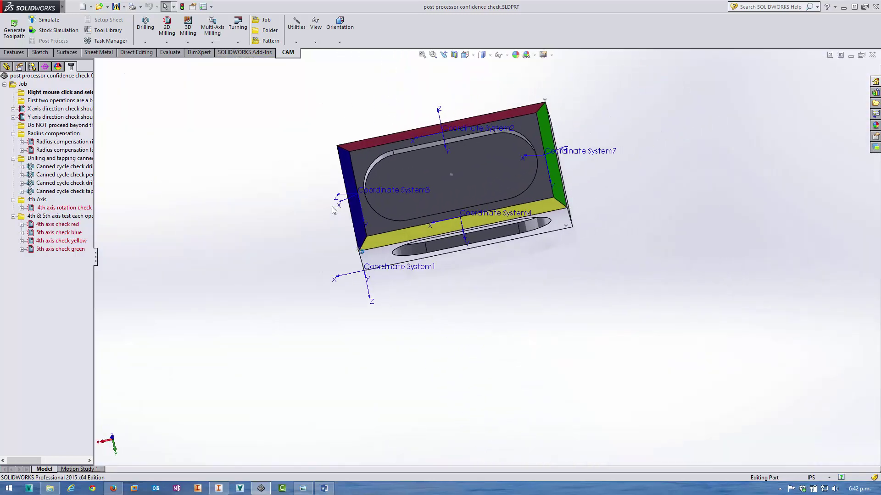
pyautogui.press('Up')
pyautogui.press('Up')
pyautogui.moveTo(344, 267); pyautogui.dragTo(362, 296, button='middle')
pyautogui.scroll(-8, 347, 277)
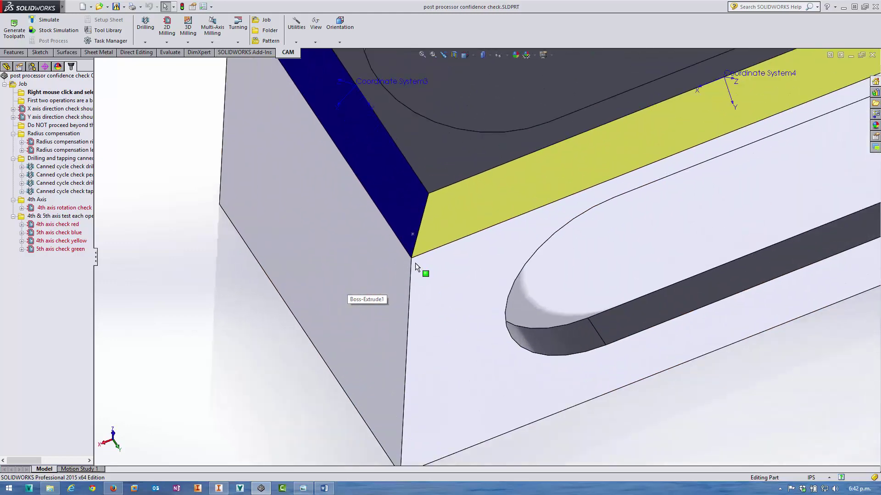
pyautogui.scroll(8, 410, 265)
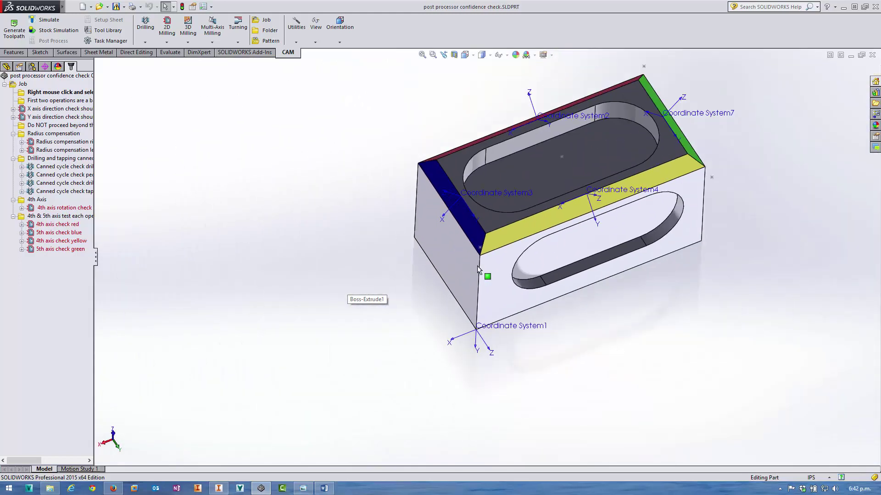
pyautogui.scroll(-3, 529, 249)
pyautogui.scroll(-4, 504, 243)
pyautogui.scroll(4, 436, 245)
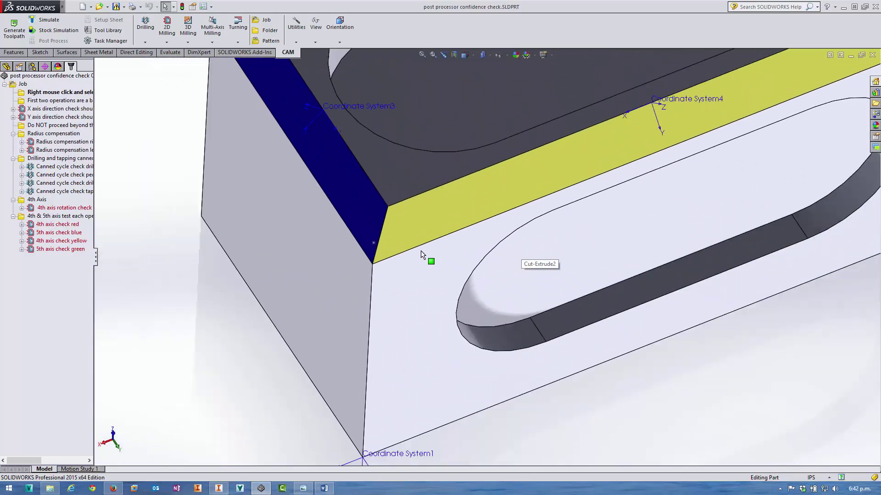
pyautogui.scroll(-4, 390, 262)
pyautogui.scroll(-5, 365, 266)
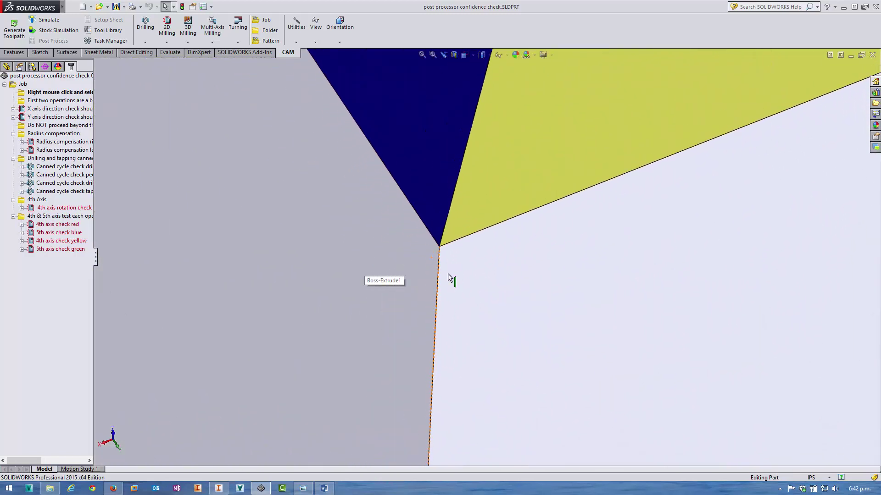
pyautogui.scroll(8, 390, 274)
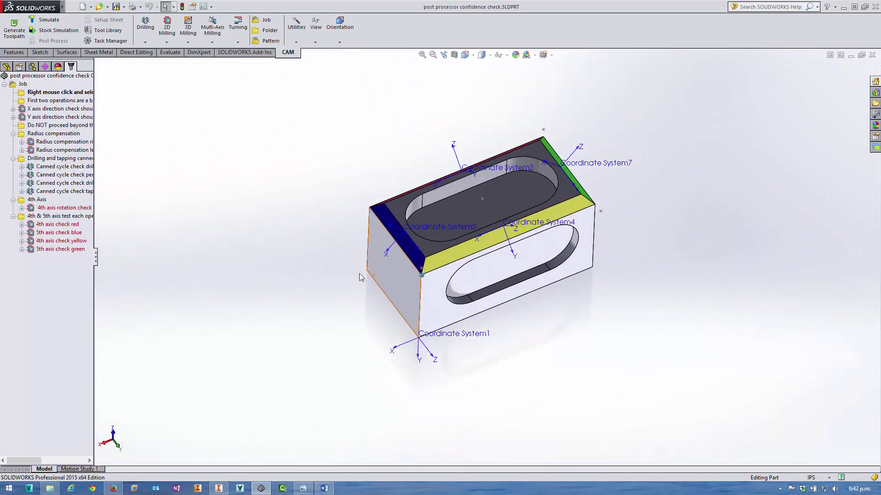
pyautogui.moveTo(322, 233); pyautogui.dragTo(291, 240, button='middle')
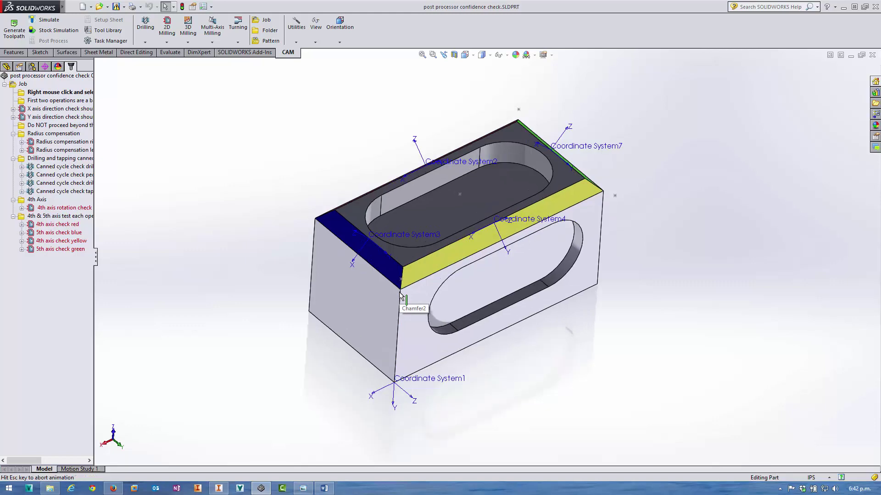
# Examine the block's chamfered corners up close and the whole part from the side with the red and blue chamfers
pyautogui.scroll(-5, 399, 294)
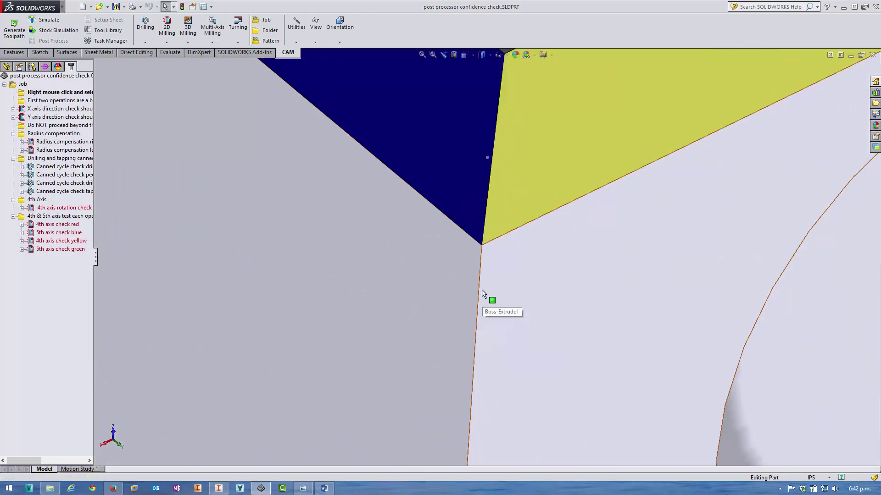
pyautogui.scroll(10, 482, 290)
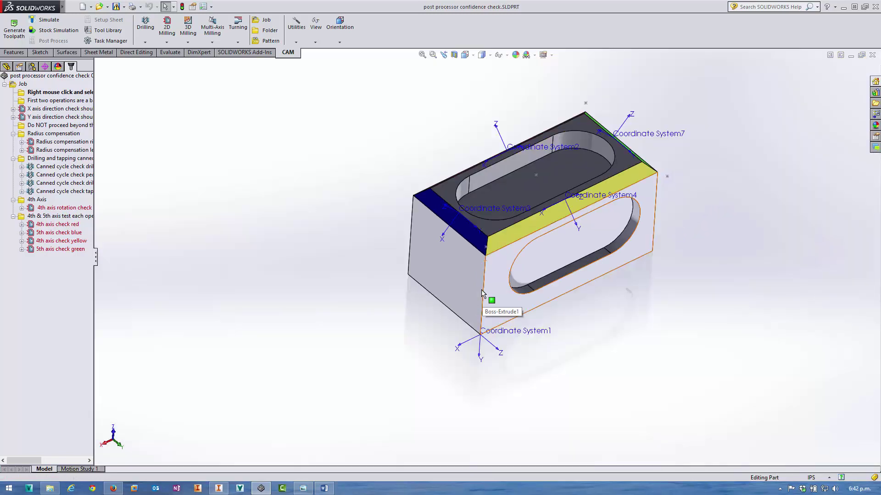
pyautogui.moveTo(395, 323); pyautogui.dragTo(197, 315, button='middle')
pyautogui.scroll(-3, 177, 271)
pyautogui.scroll(-9, 177, 271)
pyautogui.scroll(12, 260, 255)
pyautogui.moveTo(298, 258); pyautogui.dragTo(580, 130, button='middle')
pyautogui.scroll(-5, 581, 127)
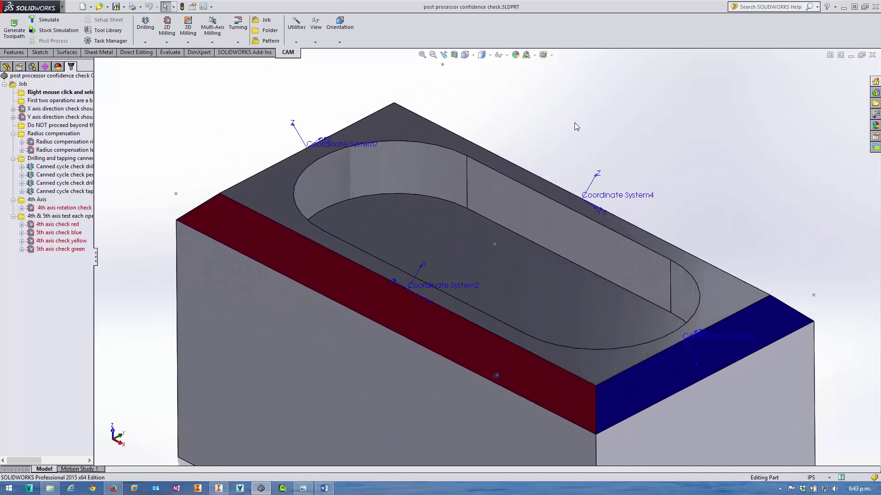
pyautogui.scroll(-6, 464, 182)
pyautogui.scroll(10, 557, 170)
pyautogui.moveTo(557, 169); pyautogui.dragTo(504, 142, button='middle')
pyautogui.scroll(4, 439, 193)
pyautogui.scroll(-2, 503, 138)
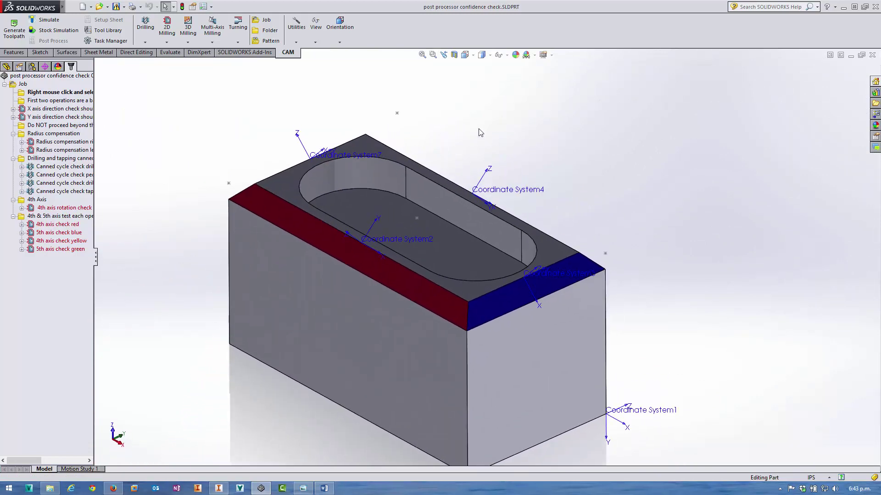
# Examine the block's pocket and four coloured chamfers from above, and restore the isometric view
pyautogui.rightClick(480, 129)
pyautogui.click(451, 132)
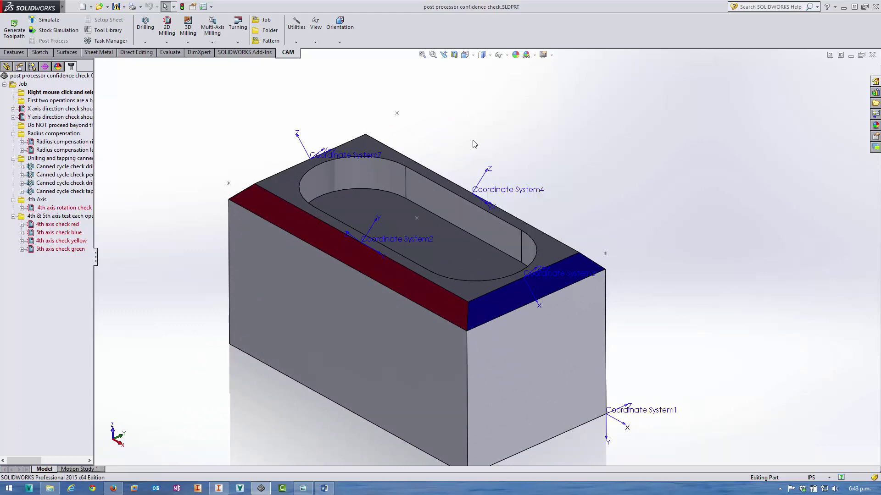
pyautogui.moveTo(466, 143); pyautogui.dragTo(493, 137, button='right')
pyautogui.press('Up')
pyautogui.press('Up')
pyautogui.press('Up')
pyautogui.press('Up')
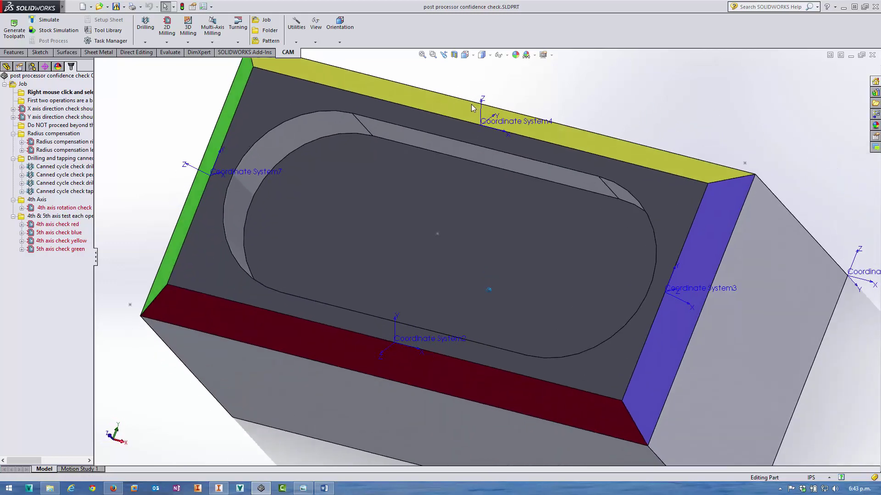
pyautogui.hotkey('ctrl', '7')
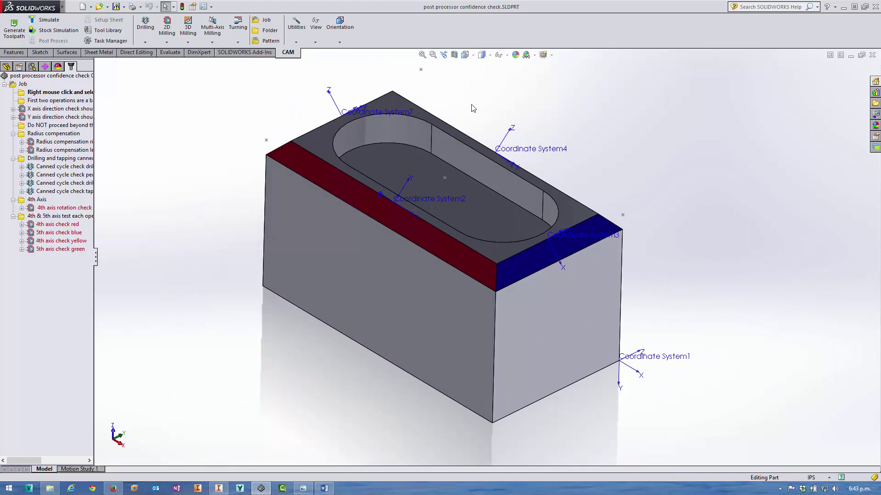
# Measure the distance between the block's long side face below the red chamfer and the slot in the opposite side
pyautogui.moveTo(472, 108); pyautogui.dragTo(471, 105, button='right')
pyautogui.moveTo(640, 202)
pyautogui.mouseDown(button='right')
pyautogui.moveTo(636, 185)
pyautogui.moveTo(631, 191)
pyautogui.mouseUp(button='right')
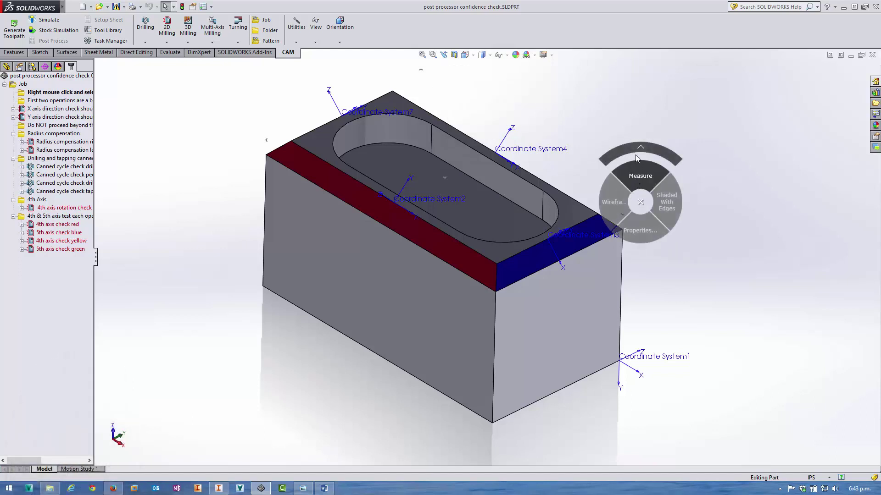
pyautogui.moveTo(635, 155); pyautogui.dragTo(643, 115, button='right')
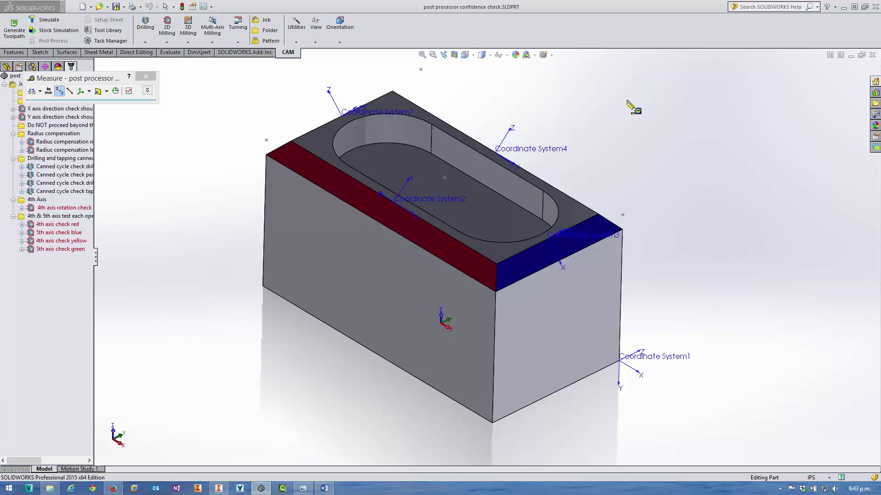
pyautogui.click(415, 283)
pyautogui.moveTo(415, 283); pyautogui.dragTo(521, 257, button='middle')
pyautogui.click(523, 258)
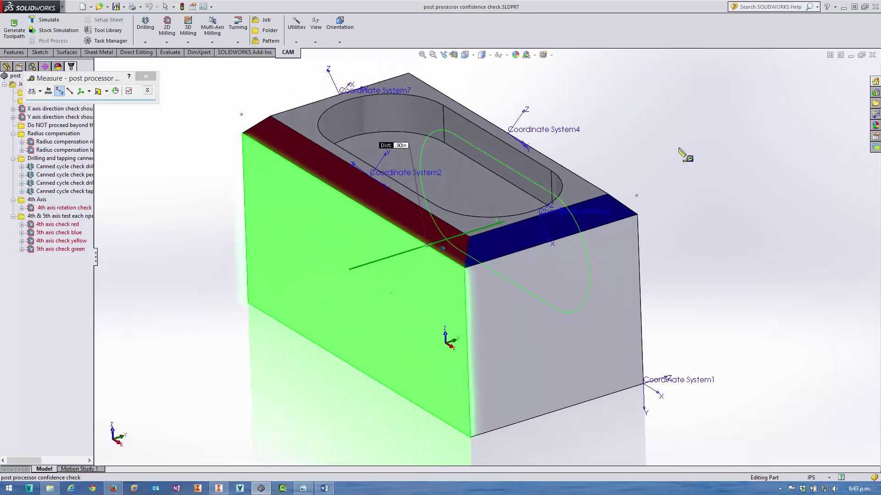
pyautogui.moveTo(649, 140); pyautogui.dragTo(644, 110, button='right')
# Switch the block's display to wireframe and back to shaded with edges
pyautogui.moveTo(625, 130); pyautogui.dragTo(623, 131, button='right')
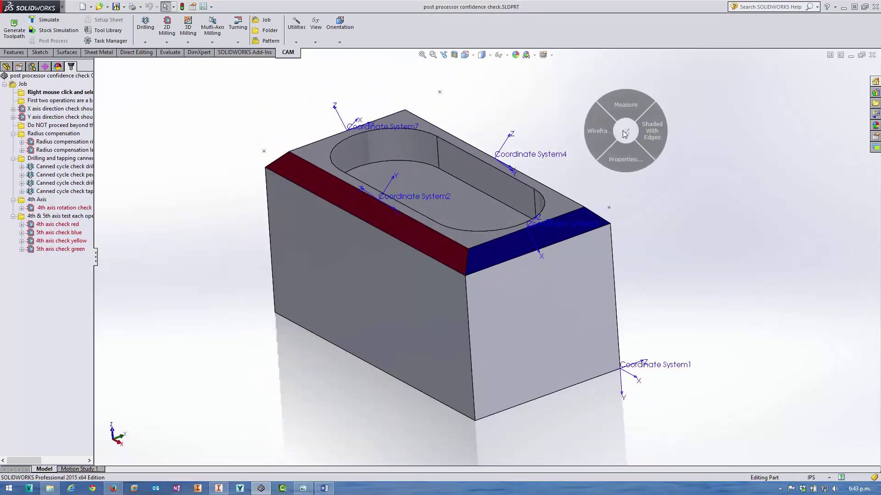
pyautogui.click(669, 126)
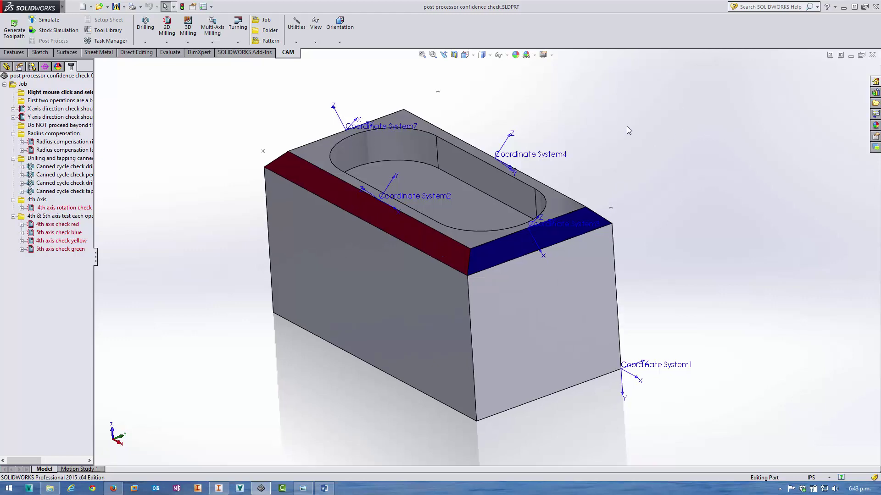
pyautogui.moveTo(626, 125); pyautogui.dragTo(624, 127, button='right')
pyautogui.click(579, 126)
pyautogui.moveTo(490, 116); pyautogui.dragTo(462, 102, button='middle')
pyautogui.moveTo(462, 101); pyautogui.dragTo(509, 98, button='right')
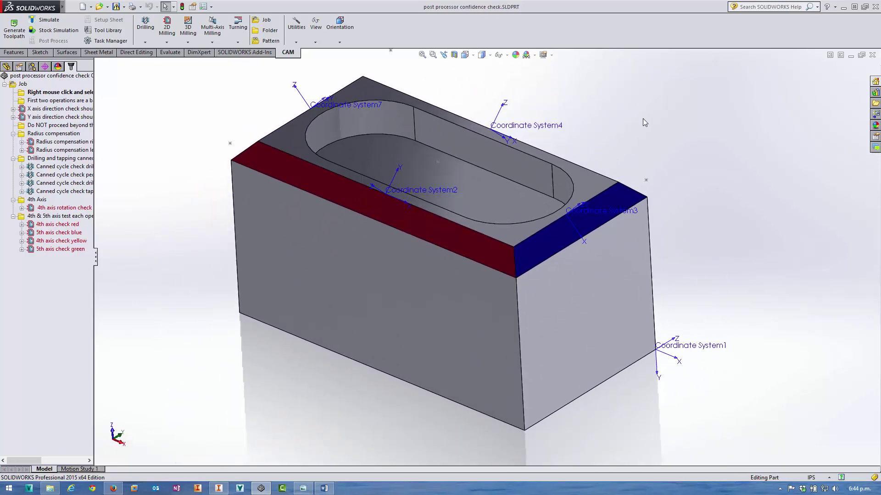
# Examine the block from the side with the yellow chamfer and the slot
pyautogui.moveTo(641, 118)
pyautogui.mouseDown(button='right')
pyautogui.moveTo(548, 127)
pyautogui.moveTo(650, 102)
pyautogui.mouseUp(button='right')
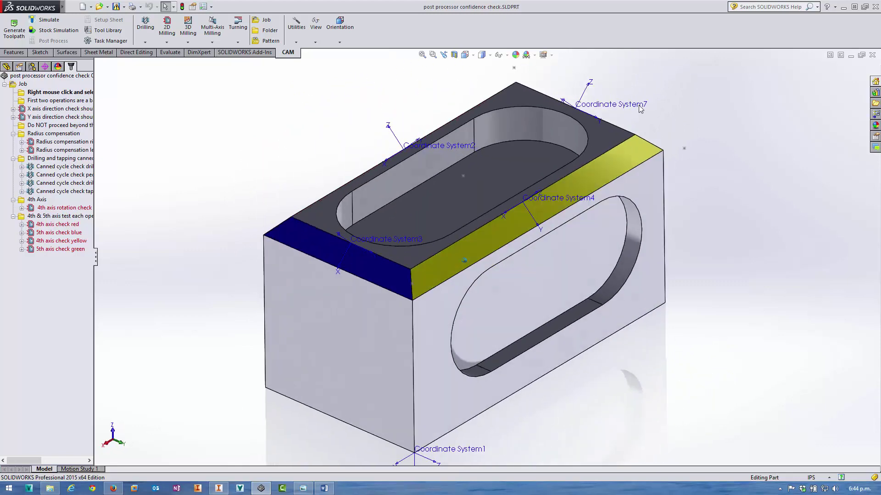
pyautogui.press('Up')
pyautogui.press('Up')
pyautogui.press('Up')
pyautogui.scroll(-4, 242, 154)
pyautogui.hotkey('ctrl', '7')
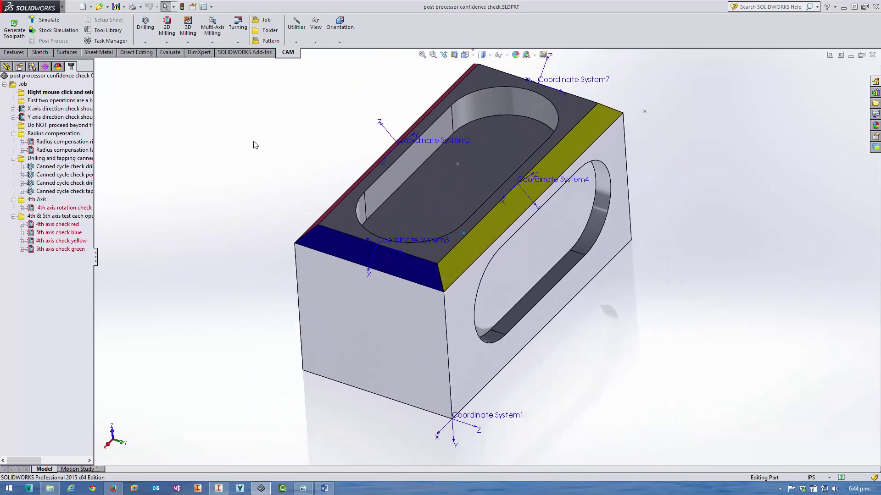
# Open the CadMouse properties for SolidWorks and close them without changing any setting
pyautogui.moveTo(278, 126); pyautogui.dragTo(270, 146, button='right')
pyautogui.click(269, 145)
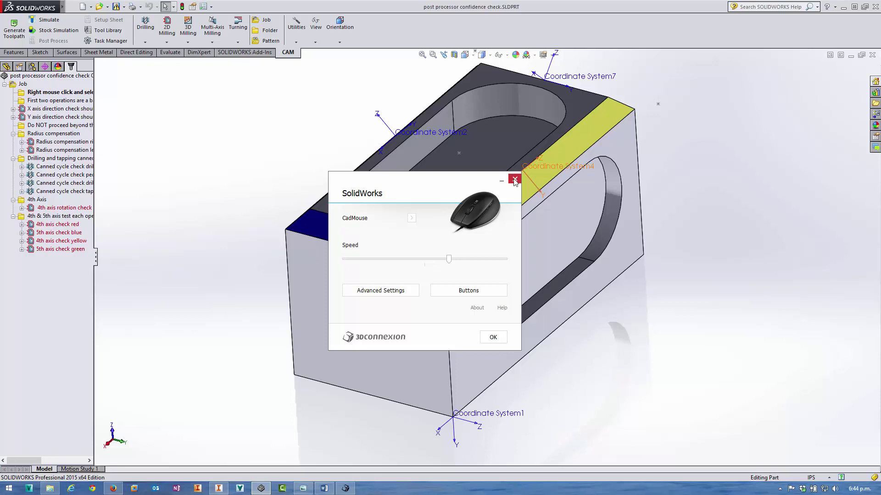
pyautogui.click(515, 180)
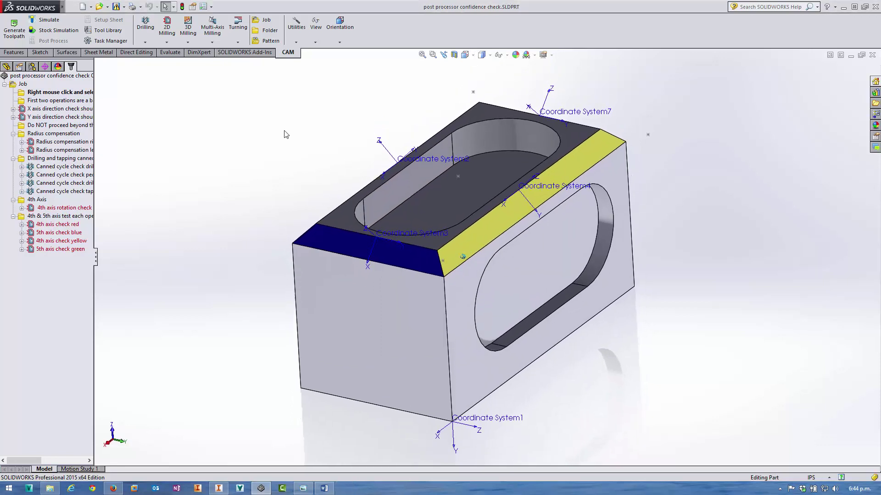
# Switch to the Gecko Racing HQ assembly in Inventor and open the GDV-620FE_Basic vise on the cabinet shelf for in-place editing
pyautogui.click(216, 489)
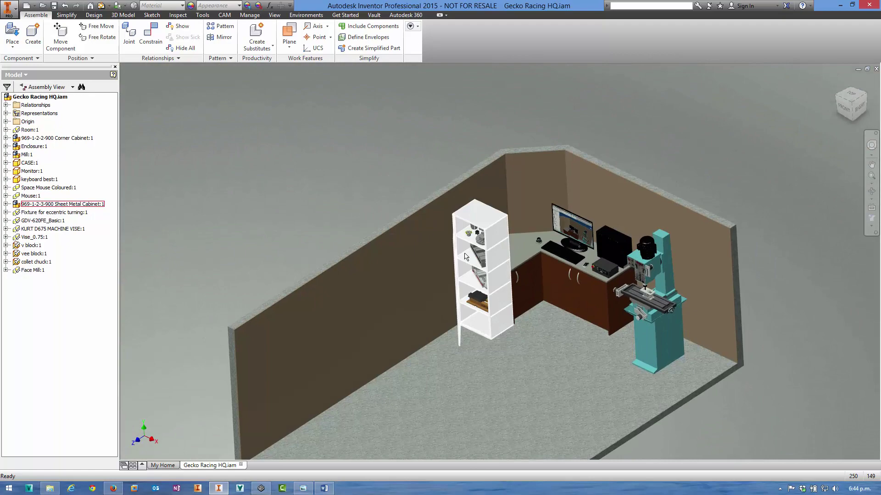
pyautogui.scroll(10, 466, 262)
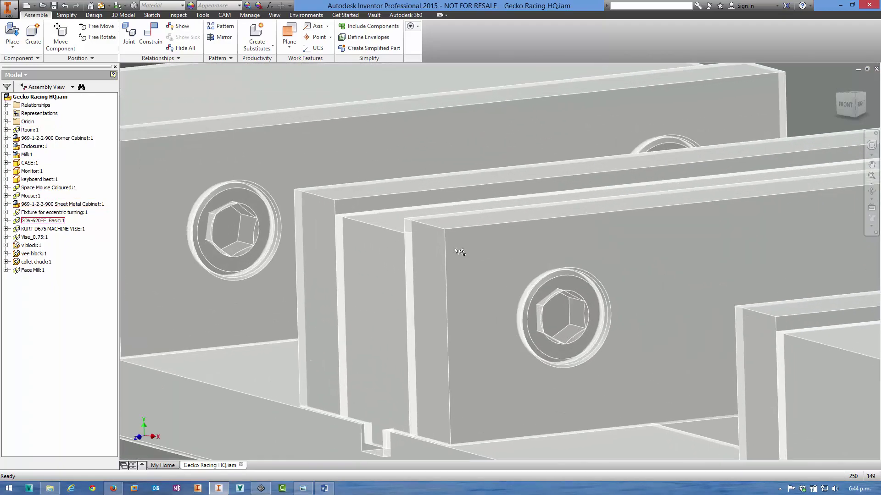
pyautogui.scroll(6, 459, 243)
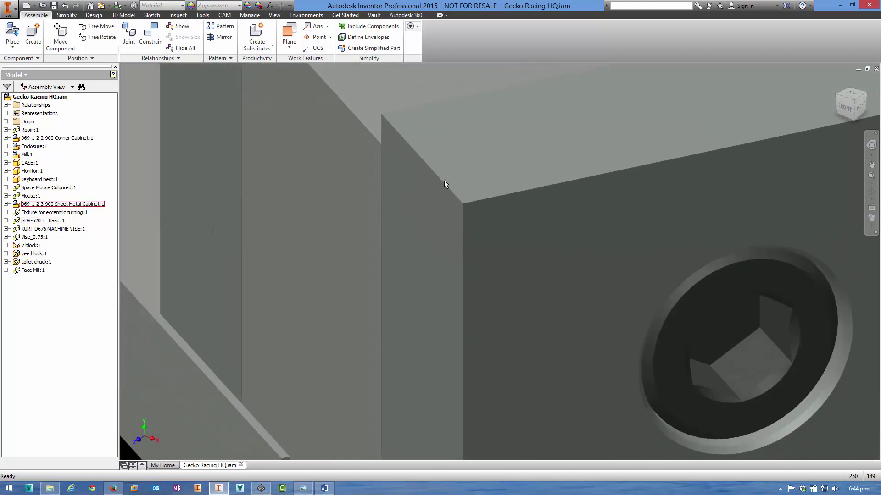
pyautogui.doubleClick(444, 182)
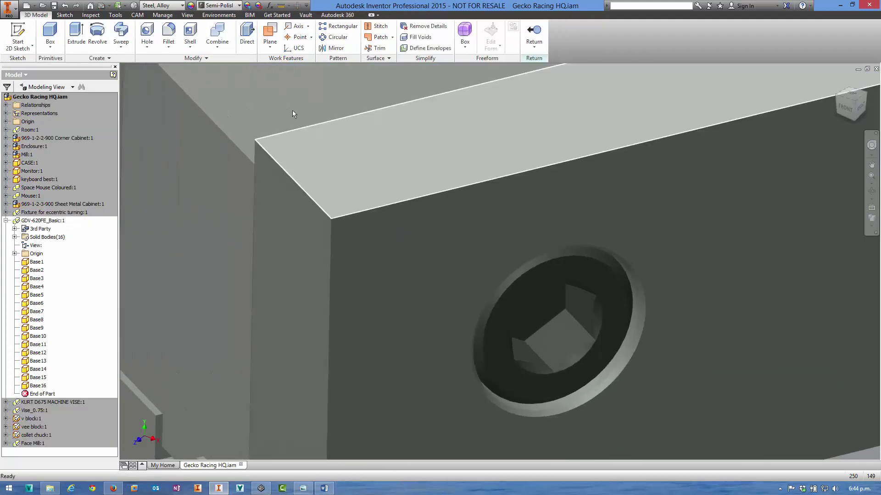
# Chamfer the three edges meeting at the vise jaw's upper corner beside the socket screw with a distance of 0.125 in
pyautogui.click(169, 47)
pyautogui.click(173, 87)
pyautogui.click(307, 210)
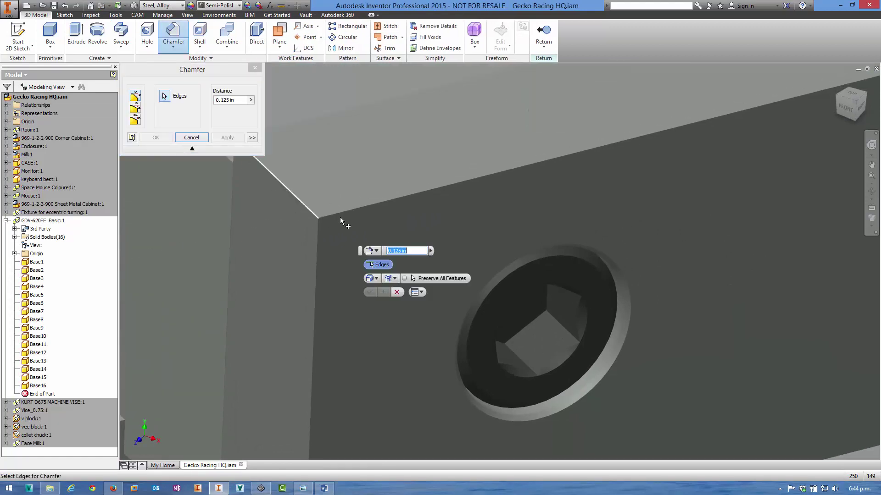
pyautogui.click(326, 216)
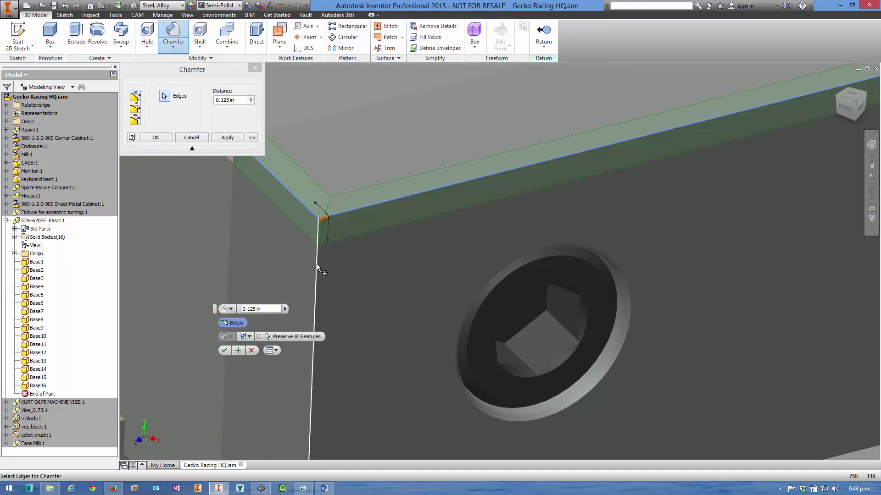
pyautogui.click(380, 221)
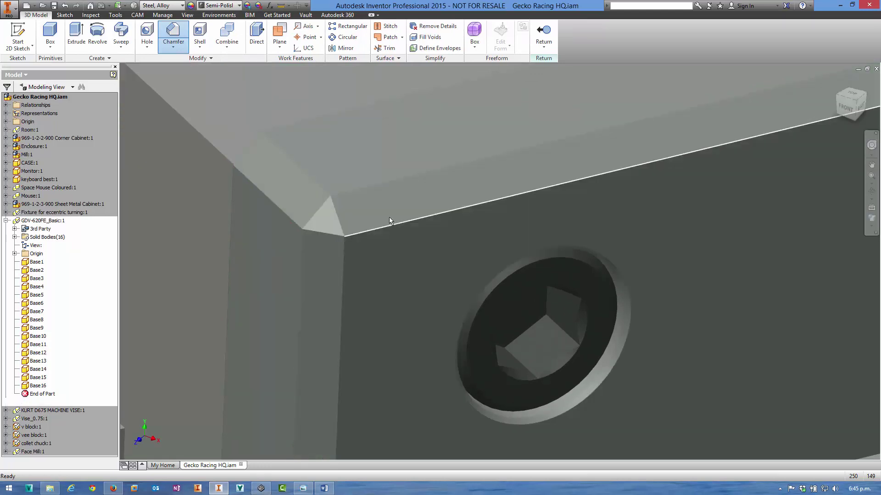
# Finish editing the vise in place and return to the top-level assembly
pyautogui.scroll(-5, 385, 209)
pyautogui.scroll(-10, 467, 238)
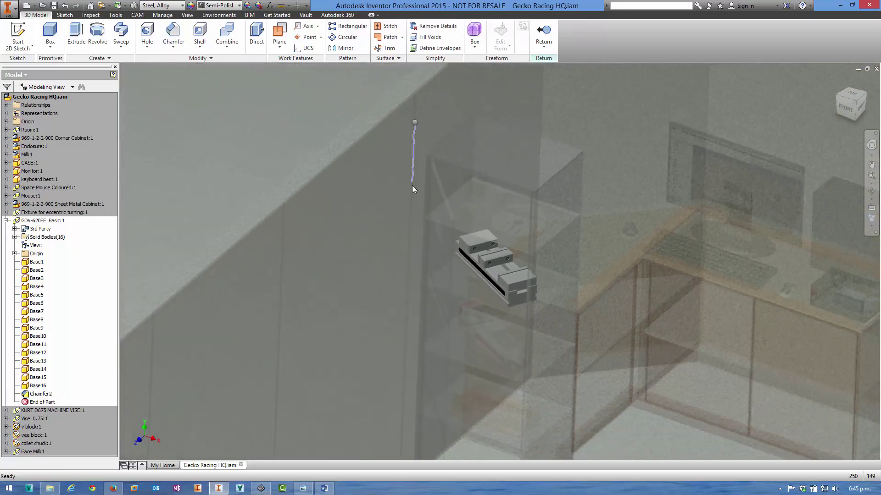
pyautogui.click(412, 190)
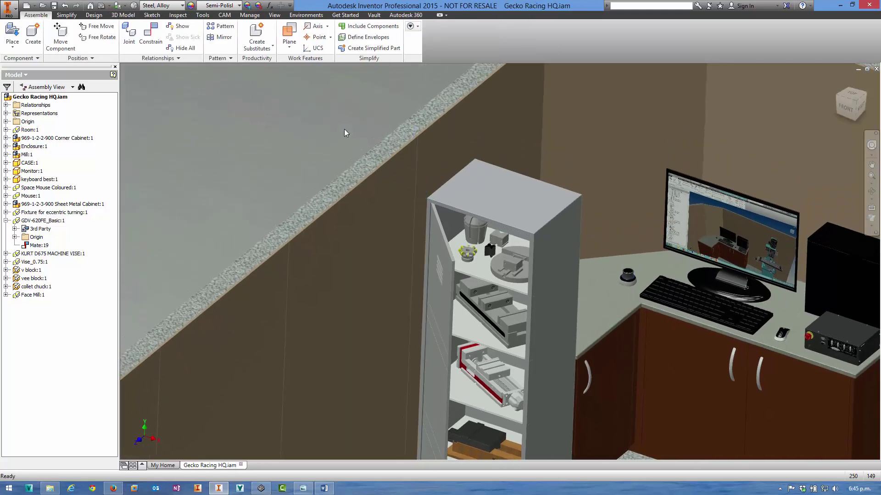
pyautogui.rightClick(344, 128)
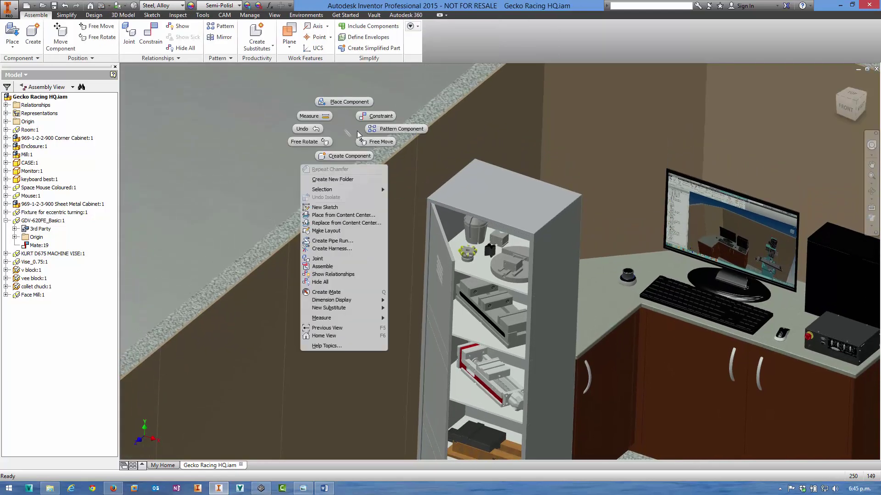
pyautogui.moveTo(347, 129); pyautogui.dragTo(344, 169, button='right')
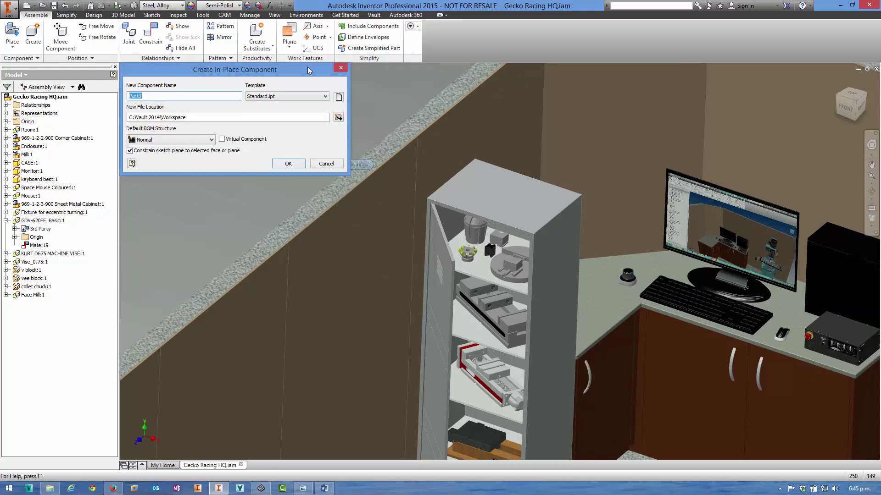
pyautogui.click(324, 164)
pyautogui.rightClick(335, 124)
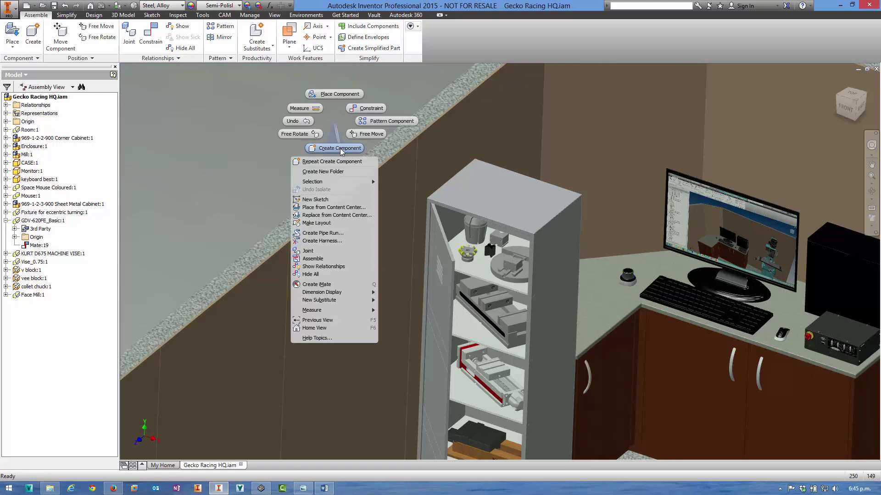
pyautogui.click(337, 122)
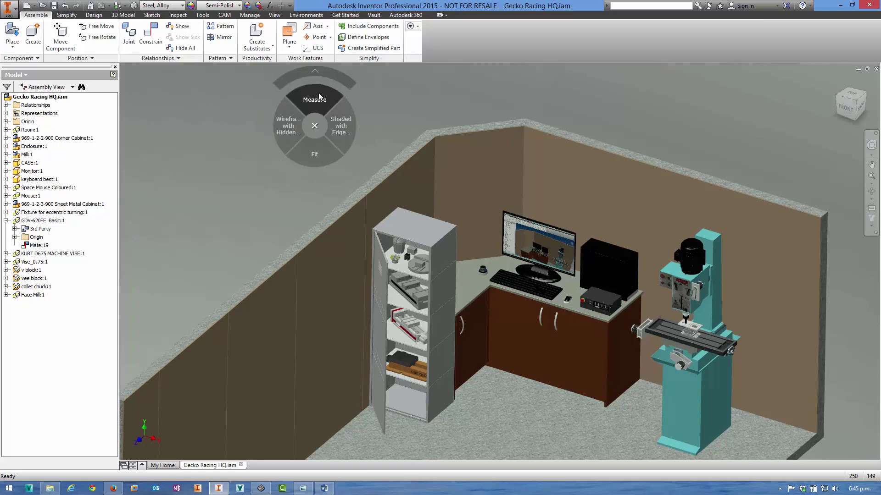
# Measure the area of the corner cabinet's countertop, and fit the whole assembly in the view
pyautogui.click(323, 66)
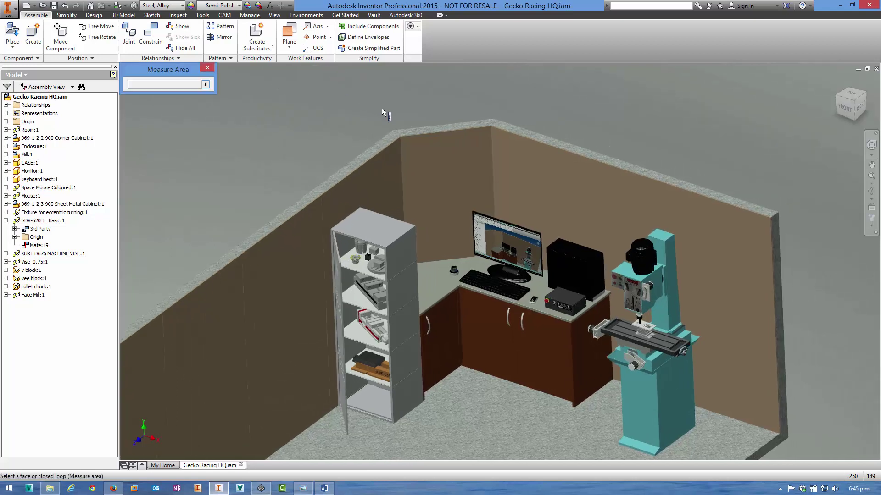
pyautogui.click(444, 278)
pyautogui.click(444, 281)
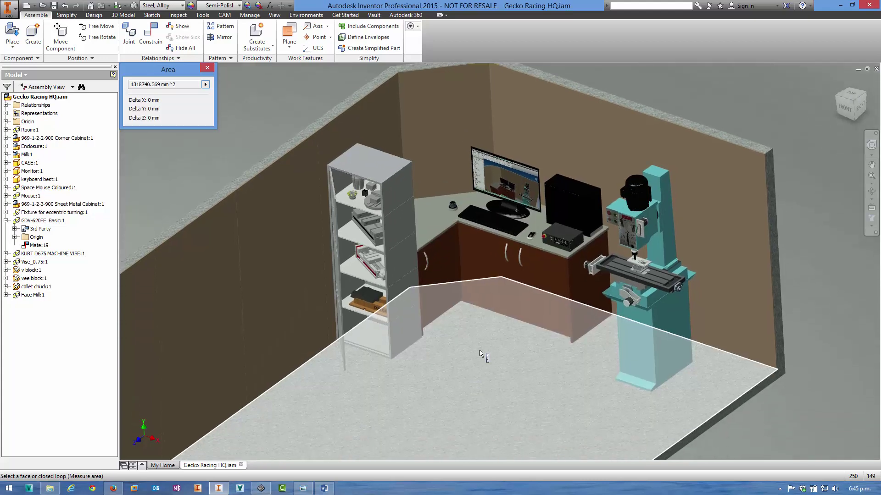
pyautogui.click(202, 68)
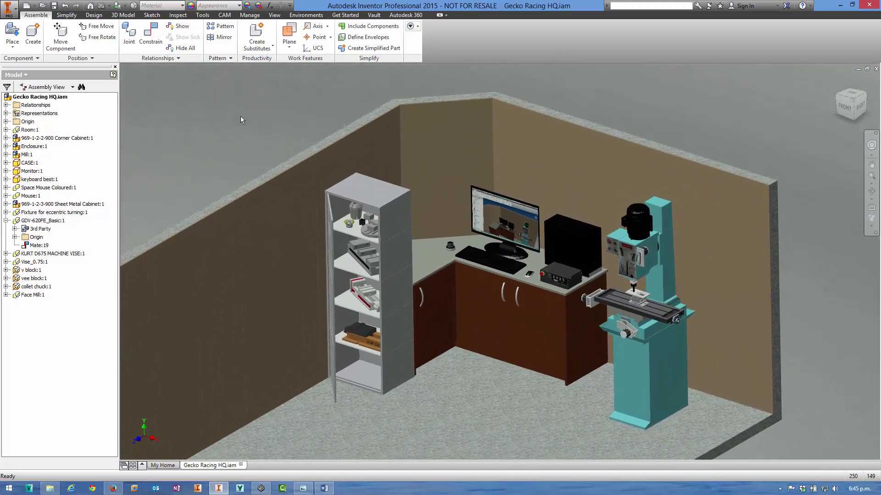
pyautogui.rightClick(258, 113)
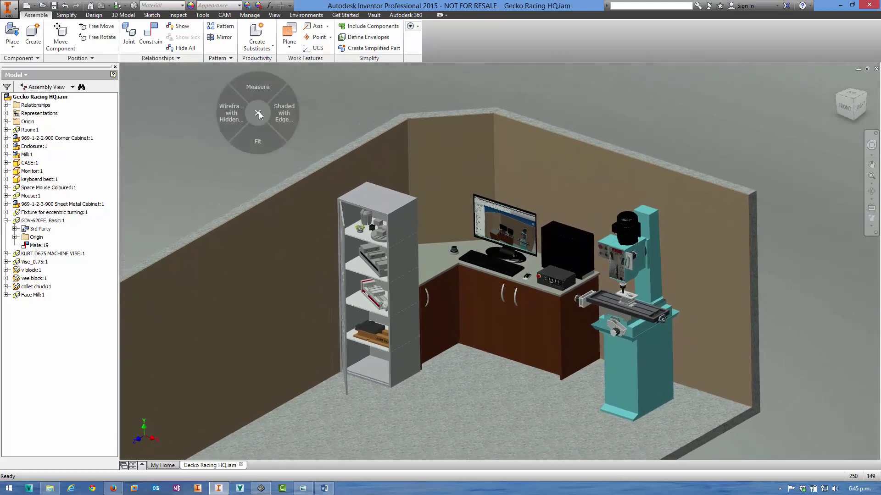
pyautogui.click(263, 149)
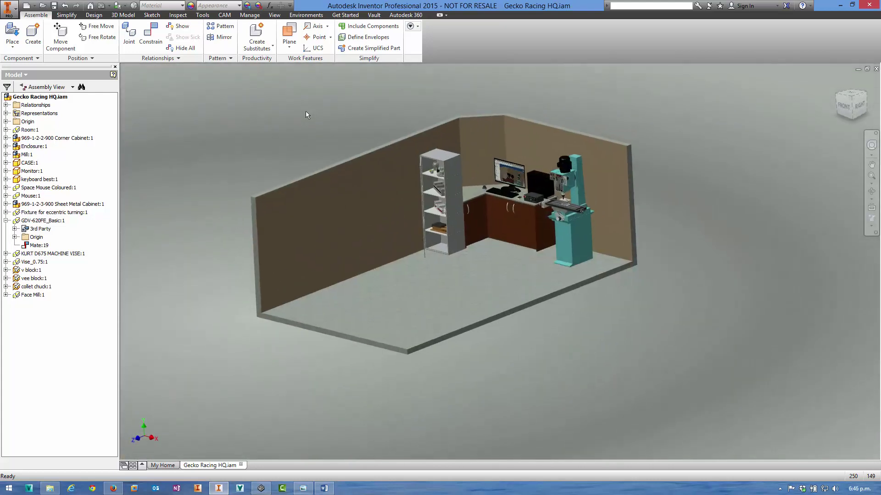
pyautogui.moveTo(320, 106); pyautogui.dragTo(395, 129, button='middle')
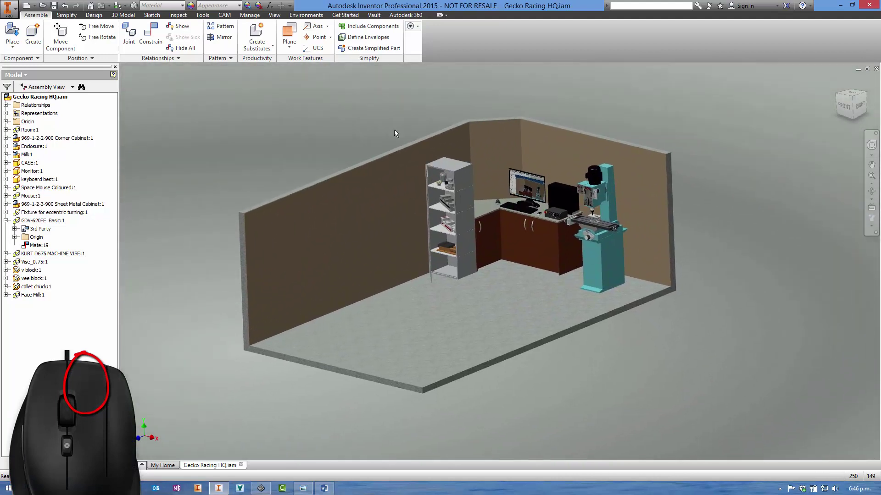
pyautogui.moveTo(429, 118); pyautogui.dragTo(381, 138, button='middle')
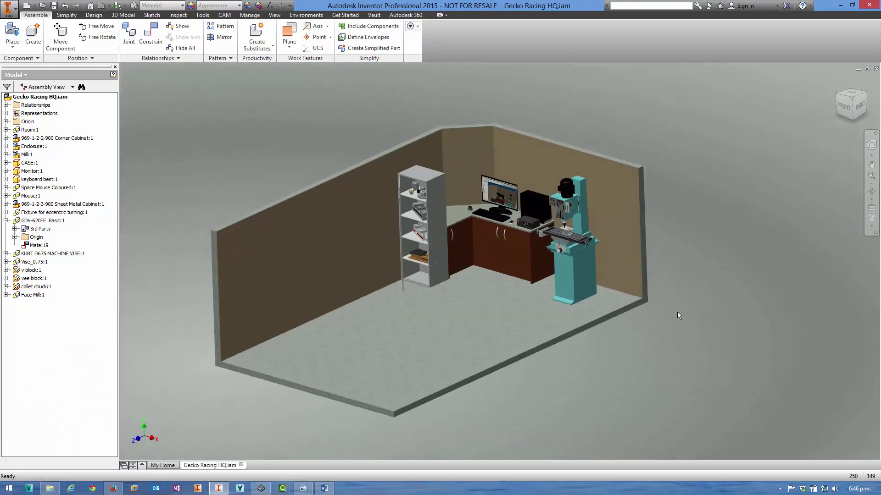
pyautogui.scroll(-2, 677, 285)
pyautogui.scroll(4, 677, 285)
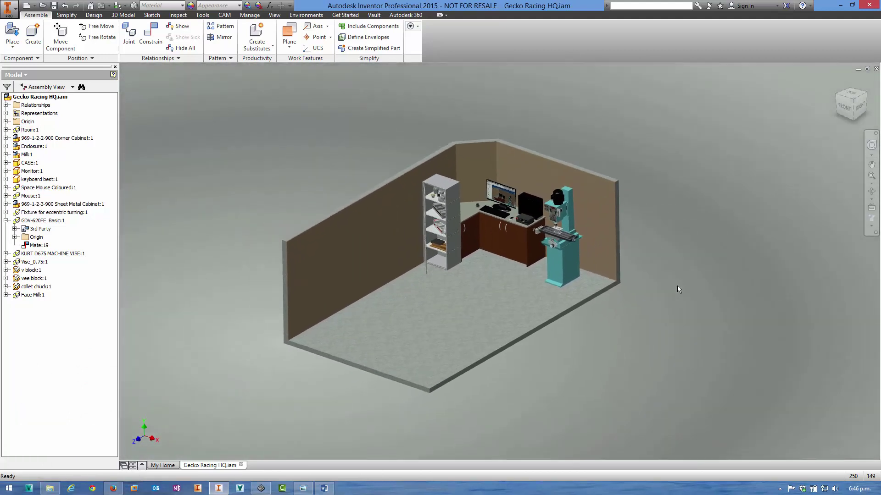
pyautogui.scroll(2, 678, 289)
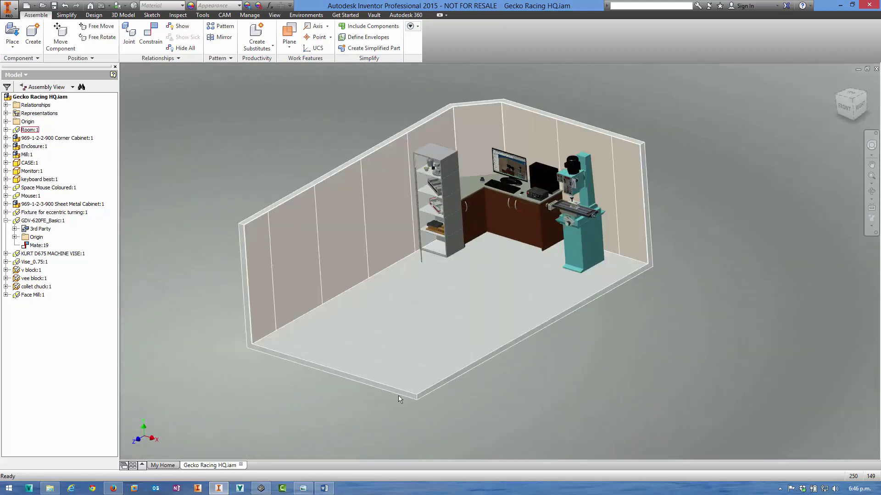
# Switch to the HSMworks Fully Equipped email document in Word and jump between its beginning and its end
pyautogui.click(324, 489)
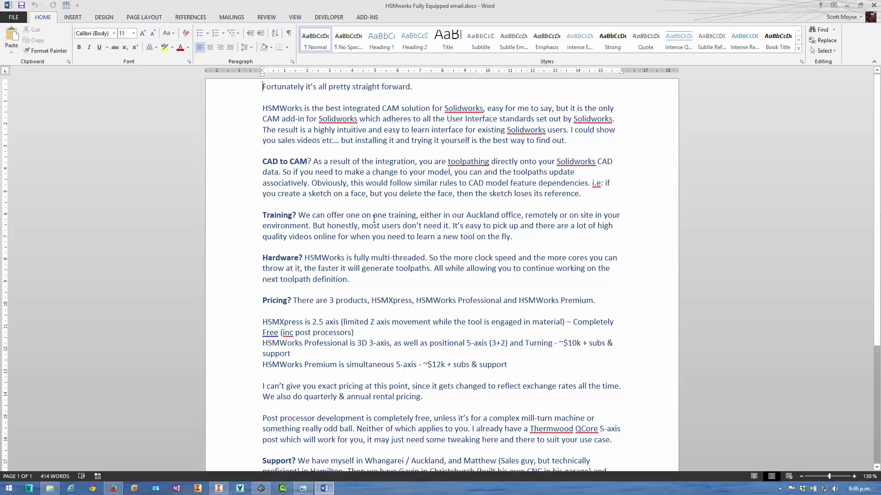
pyautogui.hotkey('ctrl', 'End')
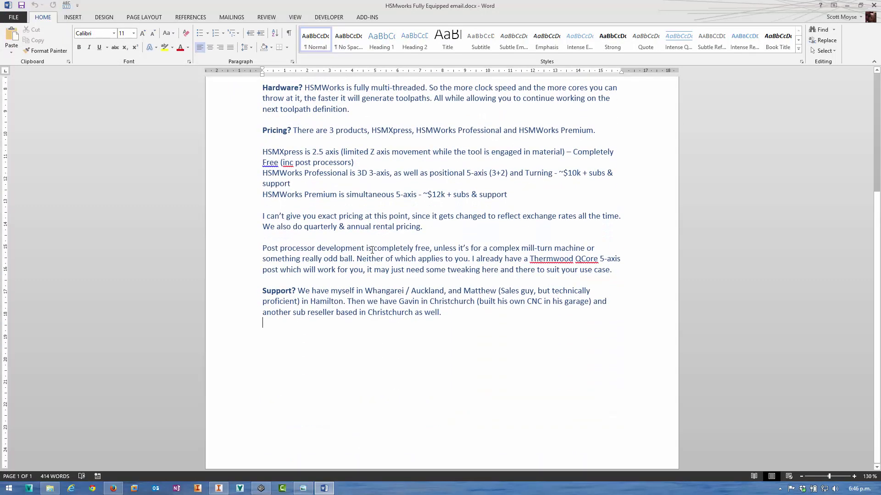
pyautogui.hotkey('ctrl', 'Home')
pyautogui.hotkey('ctrl', 'End')
pyautogui.scroll(5, 375, 251)
pyautogui.click(387, 268)
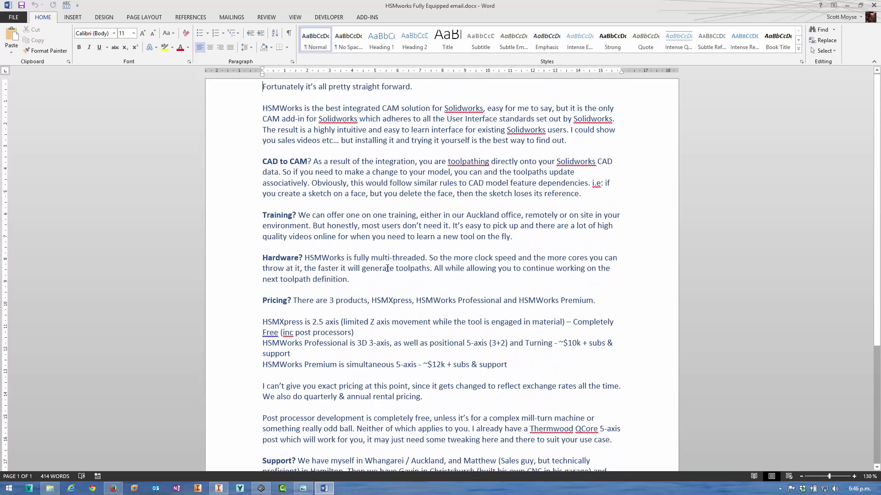
# Open the document's search with the radial menu's Find On Page command, and try its Zoom 100% command
pyautogui.middleClick(417, 279)
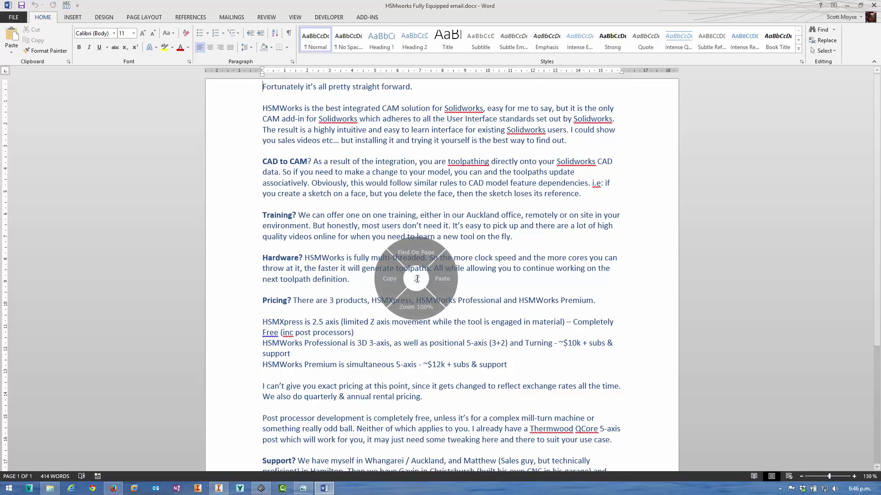
pyautogui.click(411, 256)
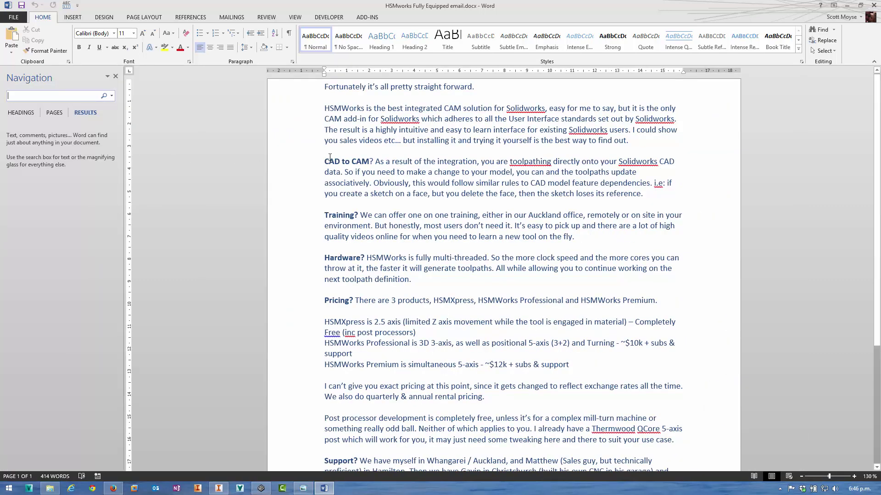
pyautogui.middleClick(423, 205)
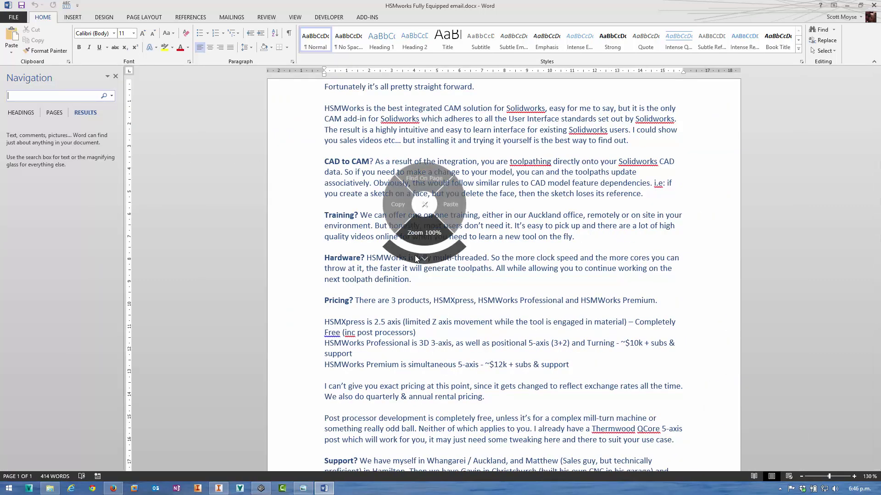
pyautogui.click(422, 245)
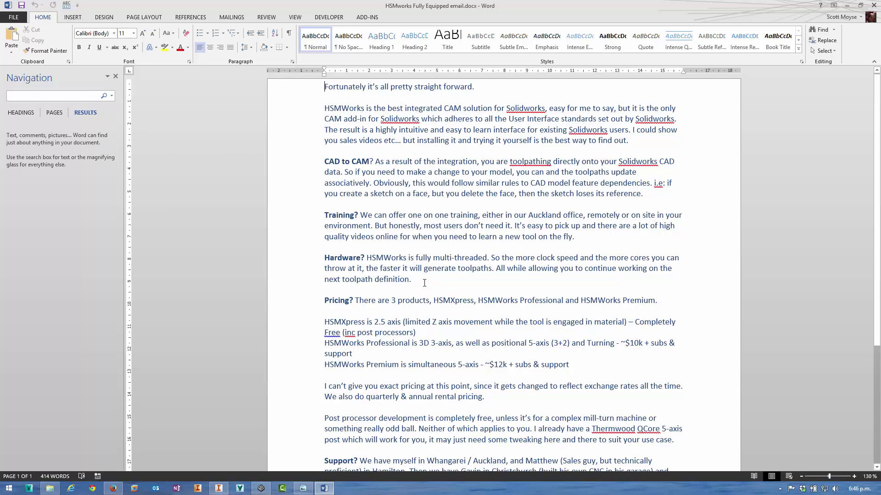
# Zoom the document repeatedly out and in, resetting it once to 100% and finishing at 140%
pyautogui.scroll(-1, 425, 283)
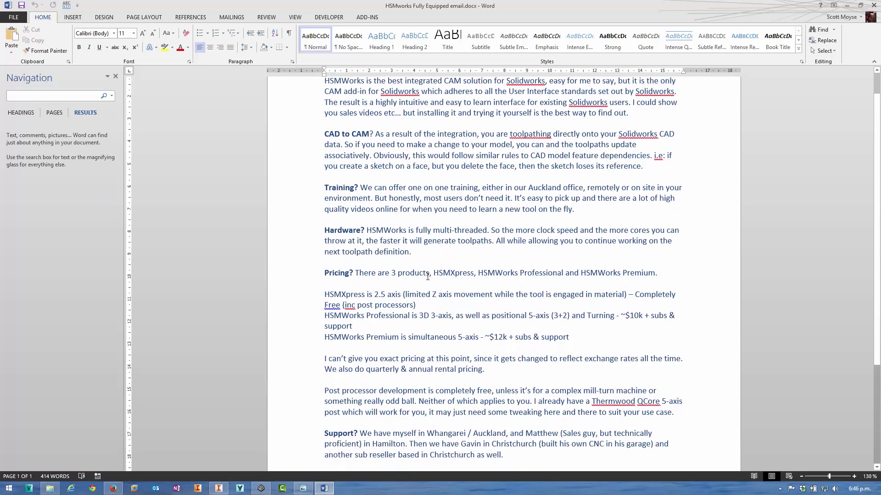
pyautogui.keyDown('ctrl'); pyautogui.scroll(-6, 428, 277); pyautogui.keyUp('ctrl')
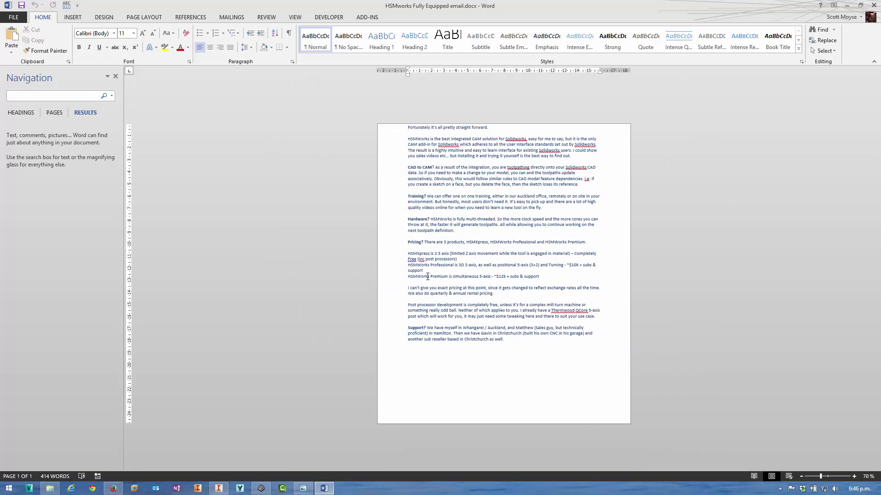
pyautogui.keyDown('ctrl'); pyautogui.scroll(7, 429, 274); pyautogui.keyUp('ctrl')
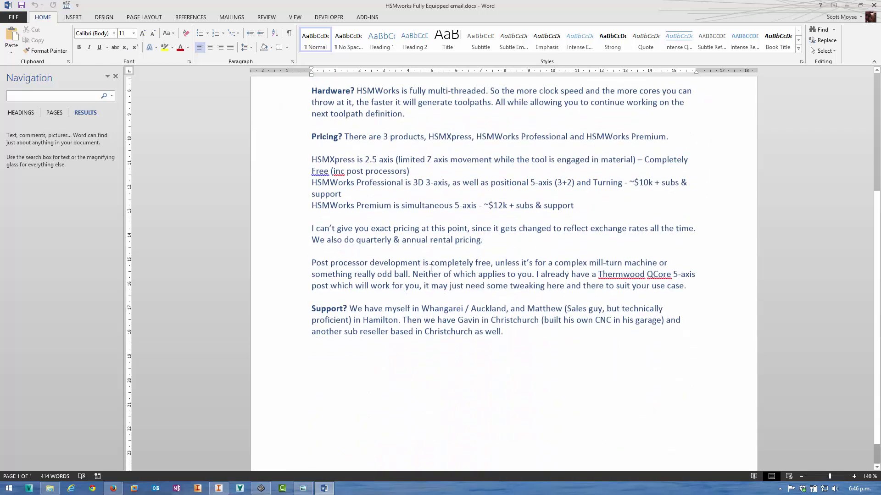
pyautogui.keyDown('ctrl'); pyautogui.scroll(-8, 430, 267); pyautogui.keyUp('ctrl')
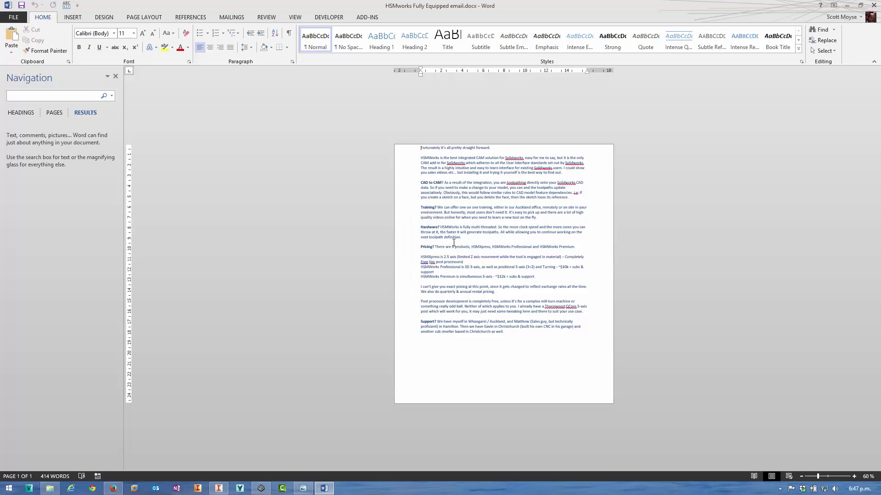
pyautogui.click(458, 257)
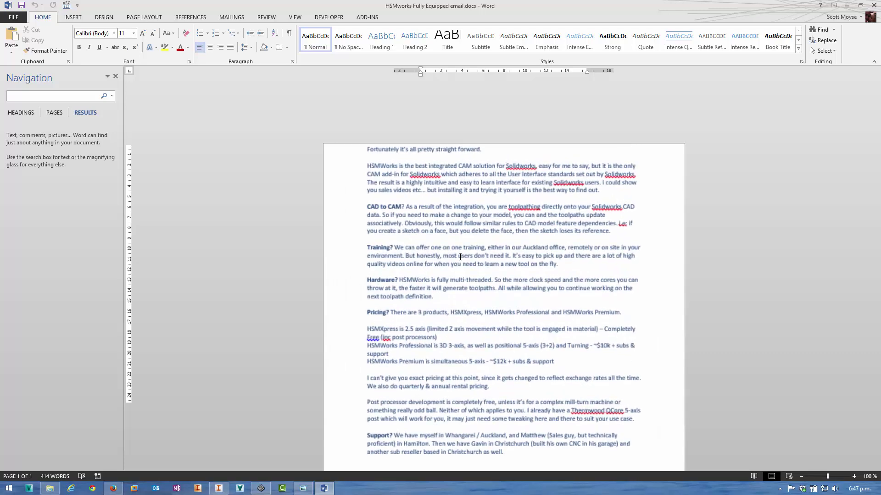
pyautogui.moveTo(462, 240)
pyautogui.mouseDown(button='middle')
pyautogui.moveTo(481, 240)
pyautogui.moveTo(430, 243)
pyautogui.moveTo(460, 242)
pyautogui.mouseUp(button='middle')
pyautogui.keyDown('ctrl'); pyautogui.scroll(4, 456, 248); pyautogui.keyUp('ctrl')
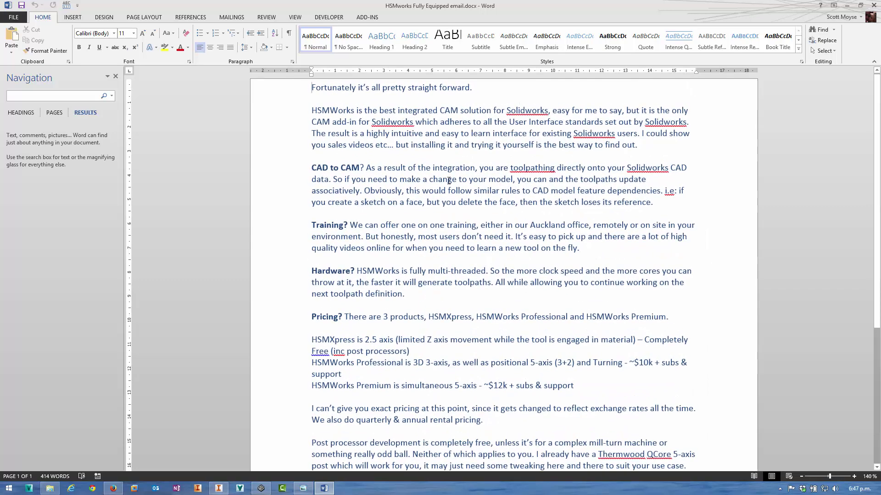
# Copy "Obviously, this would follow similar rules to CAD model" from the CAD to CAM paragraph onto the empty line ending the document
pyautogui.doubleClick(443, 180)
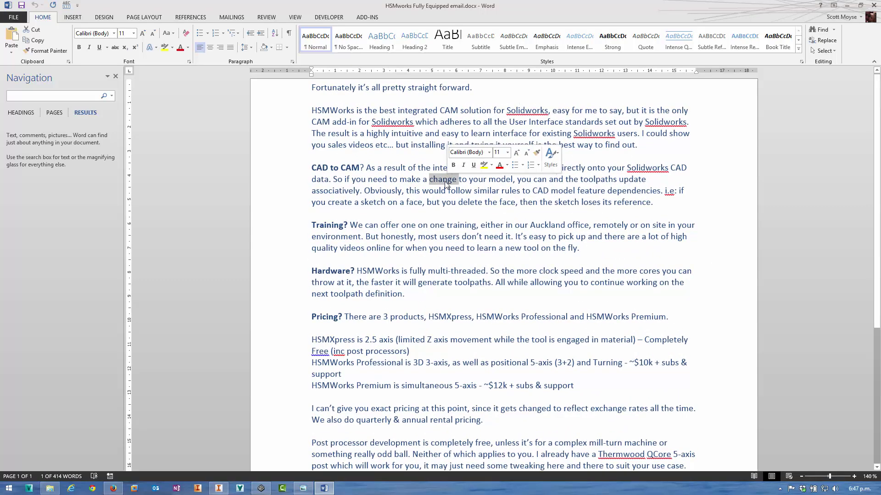
pyautogui.click(444, 184)
pyautogui.moveTo(365, 190); pyautogui.dragTo(571, 195)
pyautogui.hotkey('ctrl', 'c')
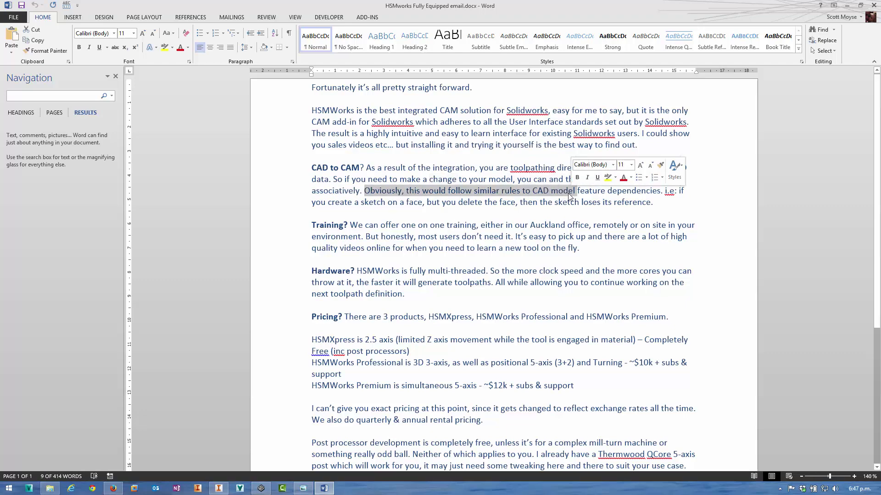
pyautogui.scroll(-5, 527, 275)
pyautogui.click(498, 375)
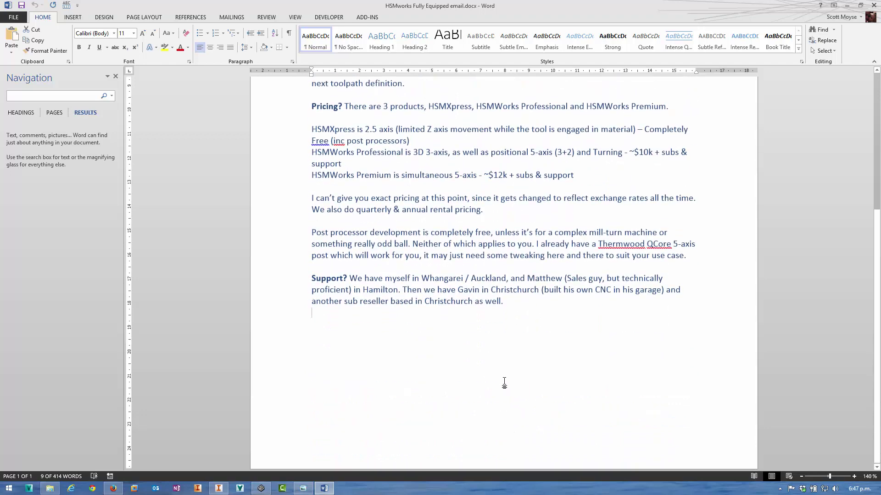
pyautogui.hotkey('ctrl', 'v')
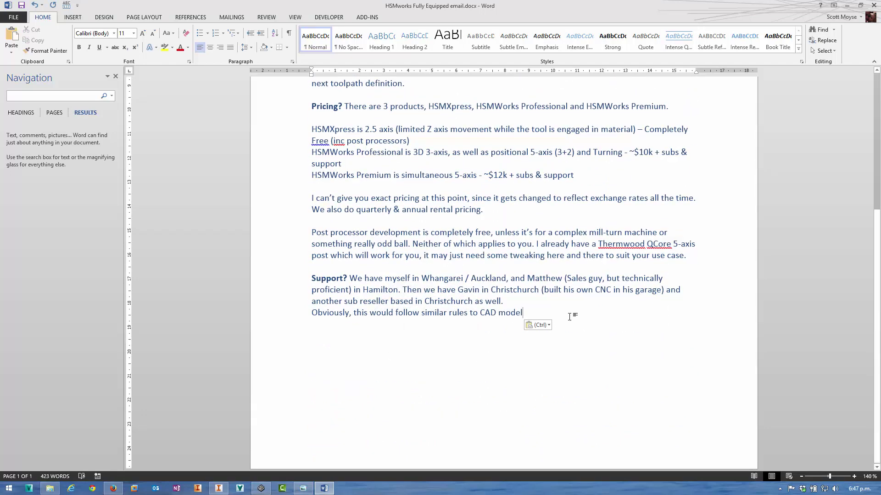
# Delete the pasted sentence fragment below the Support paragraph
pyautogui.moveTo(526, 314); pyautogui.dragTo(310, 316)
pyautogui.press('BackSpace')
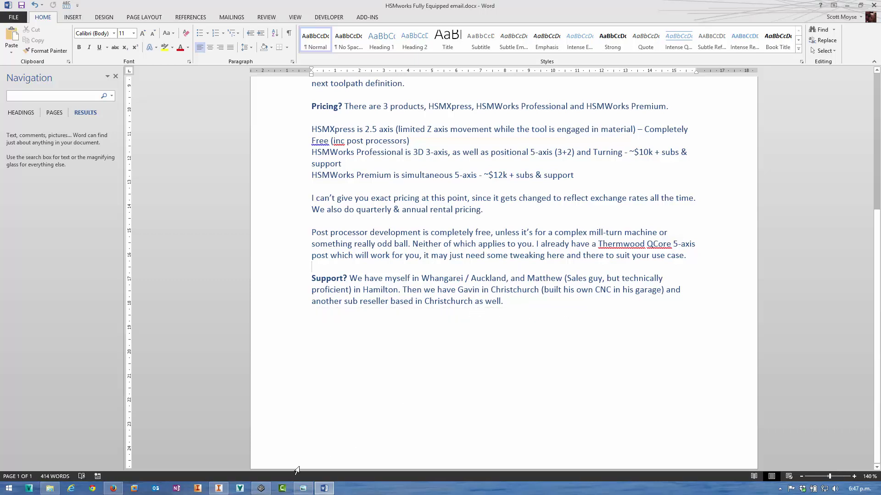
# Switch to Firefox and open the Design & Motion profile from the Twitter home page
pyautogui.click(113, 488)
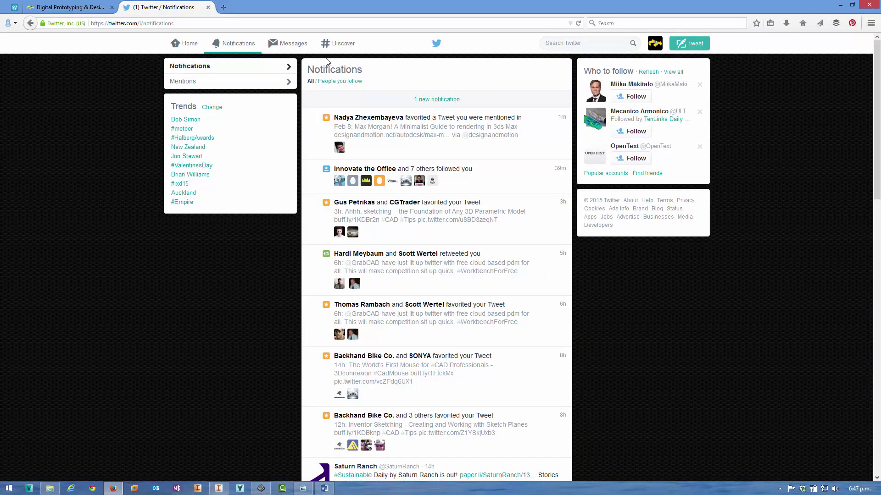
pyautogui.click(188, 43)
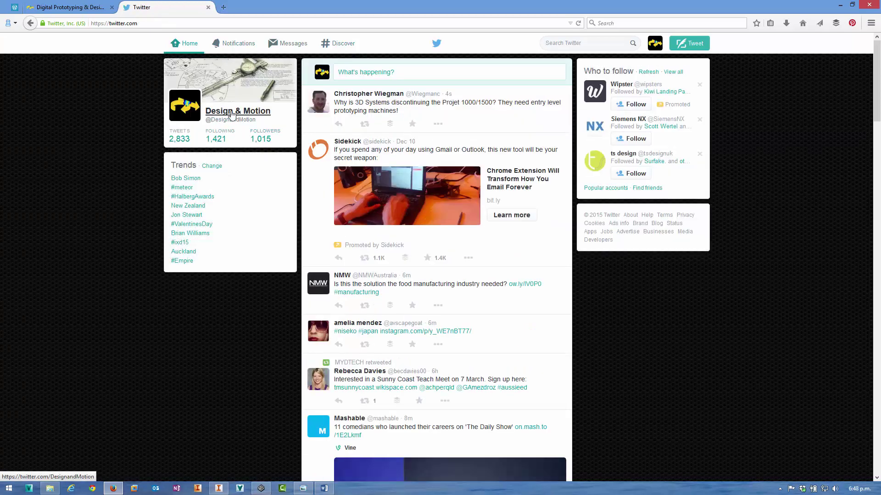
pyautogui.click(232, 115)
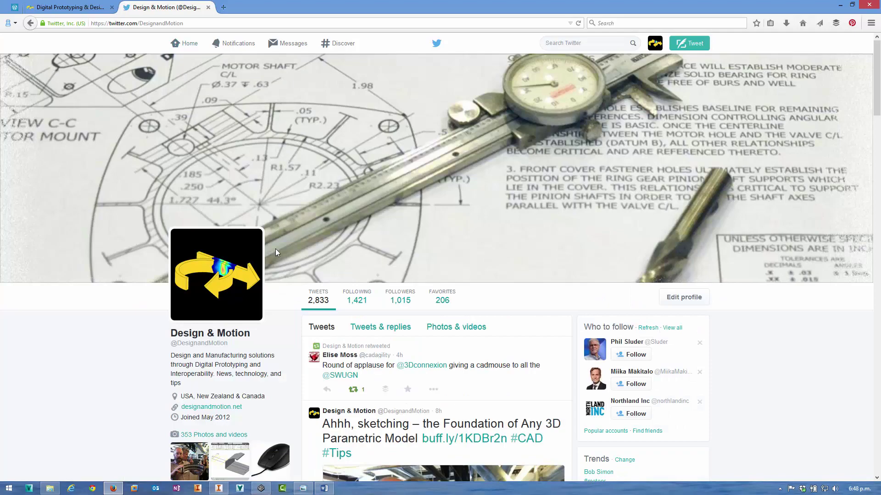
# Browse the Design & Motion profile's tweets back to the Feb 6 posts and return to the start of the page
pyautogui.scroll(-5, 365, 246)
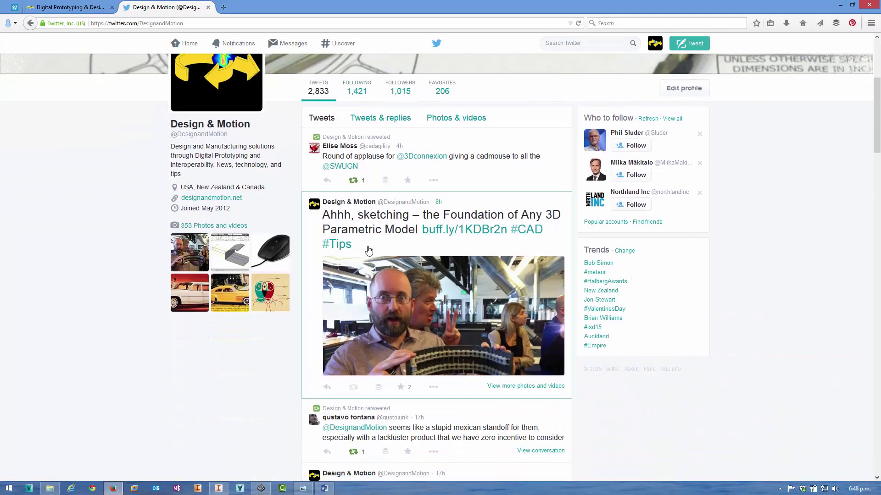
pyautogui.scroll(-20, 368, 249)
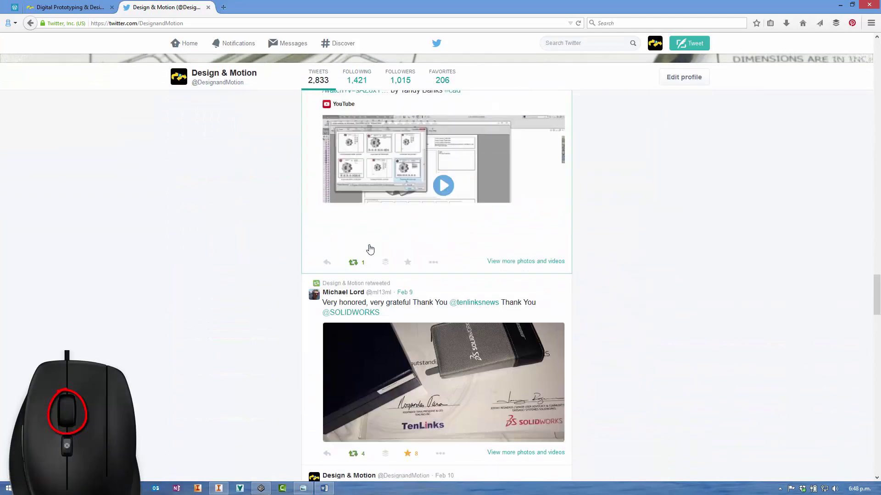
pyautogui.scroll(6, 370, 249)
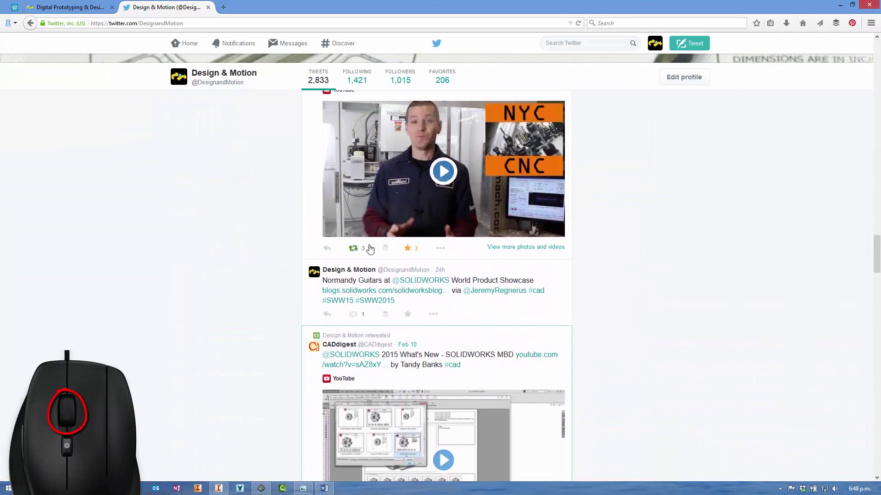
pyautogui.scroll(15, 370, 249)
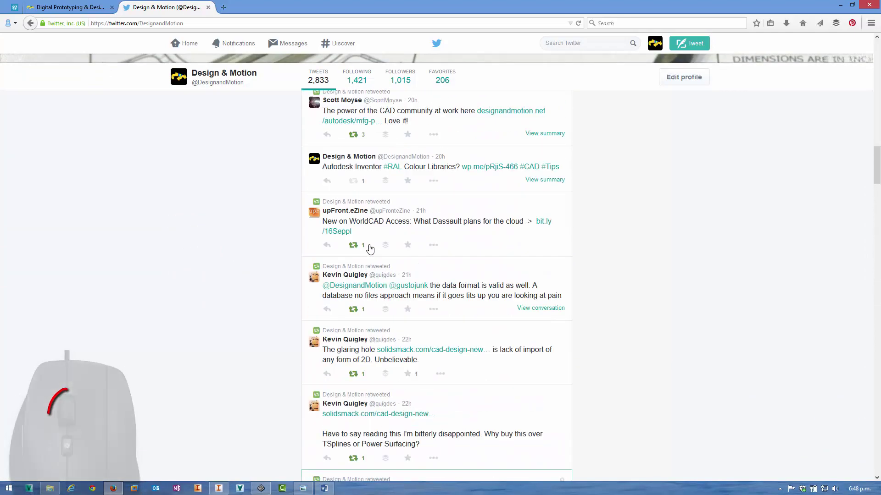
pyautogui.scroll(15, 370, 249)
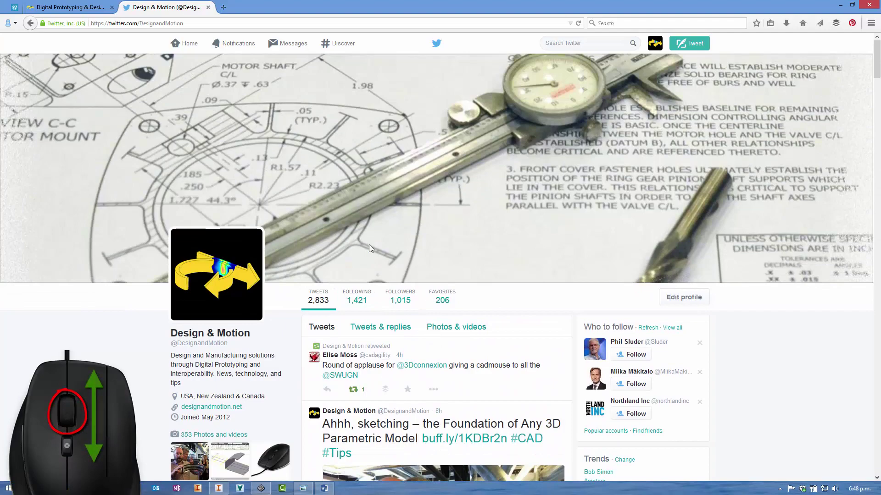
pyautogui.scroll(-3, 369, 248)
pyautogui.scroll(-20, 369, 244)
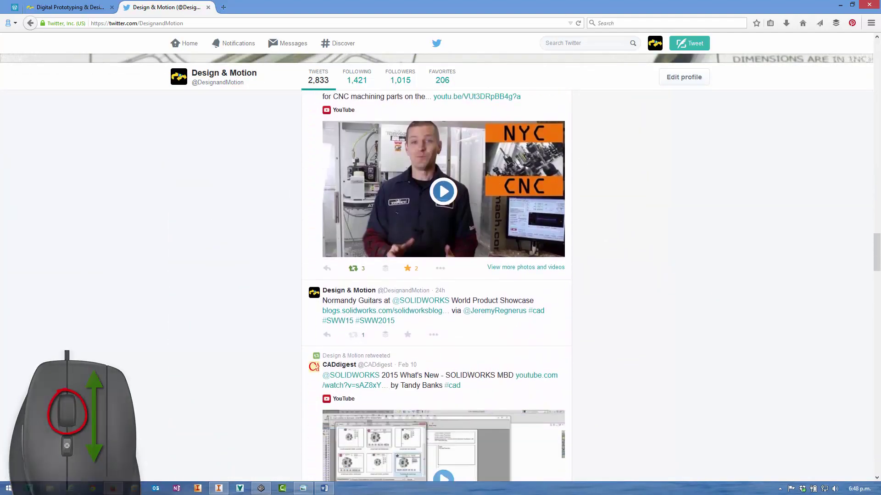
pyautogui.scroll(-6, 369, 244)
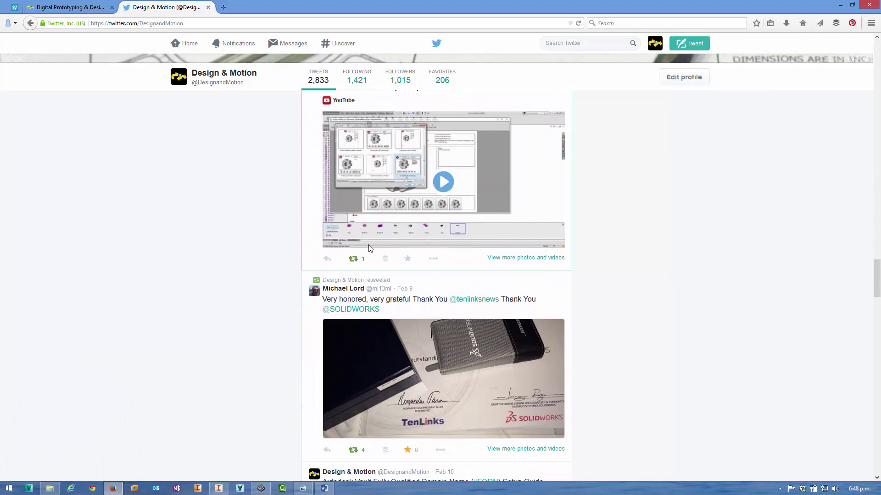
pyautogui.scroll(-20, 370, 248)
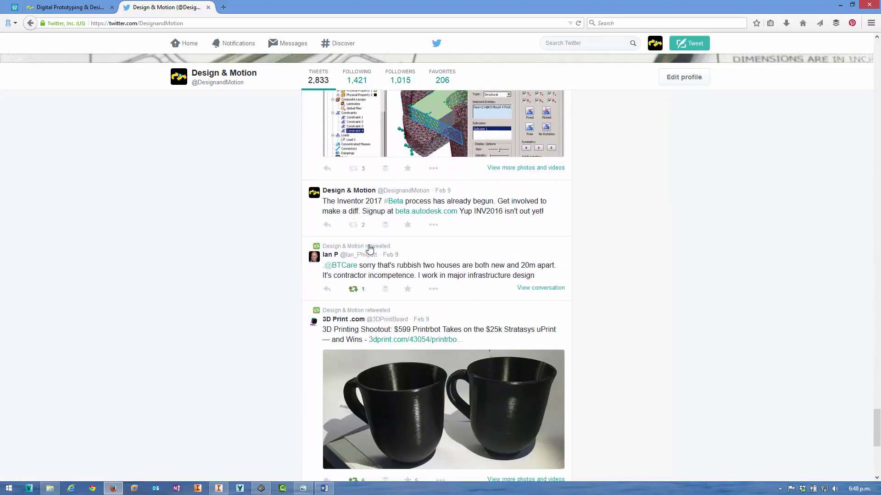
pyautogui.scroll(-20, 370, 248)
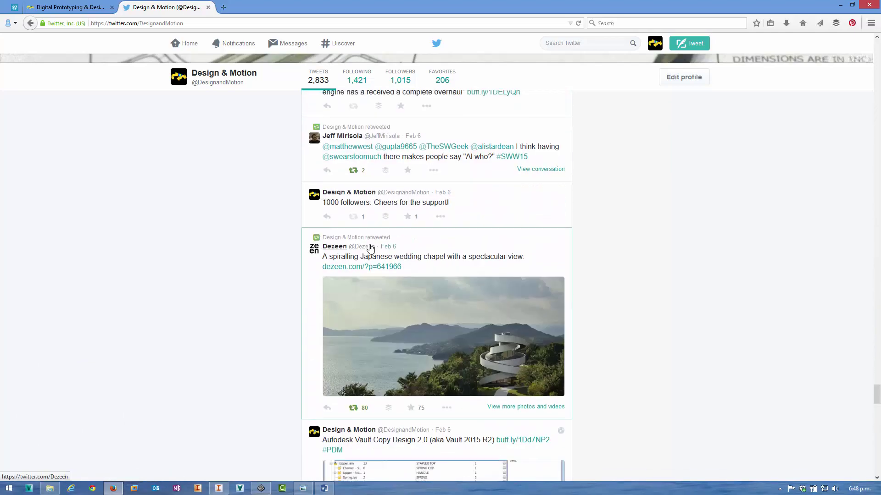
pyautogui.scroll(20, 370, 248)
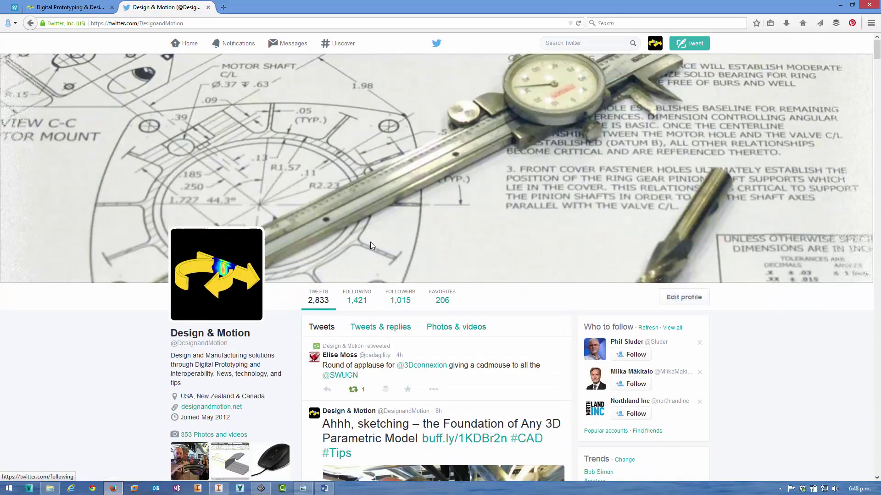
# Go back to the Twitter home page, forward to the Design & Motion profile, and back to the home page again
pyautogui.scroll(-2, 371, 245)
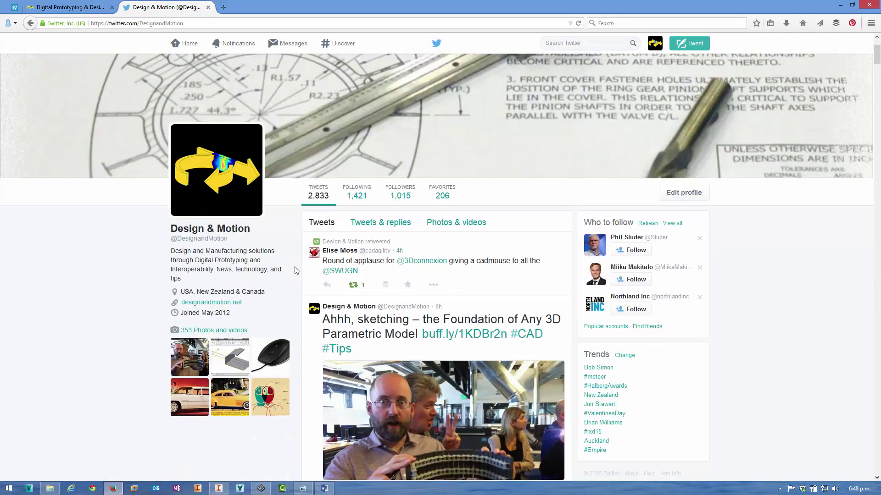
pyautogui.hotkey('alt', 'Left')
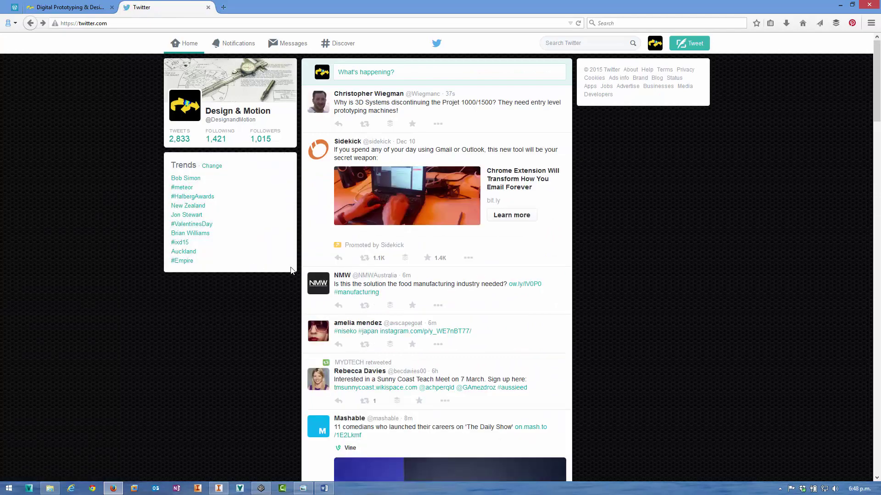
pyautogui.hotkey('alt', 'Right')
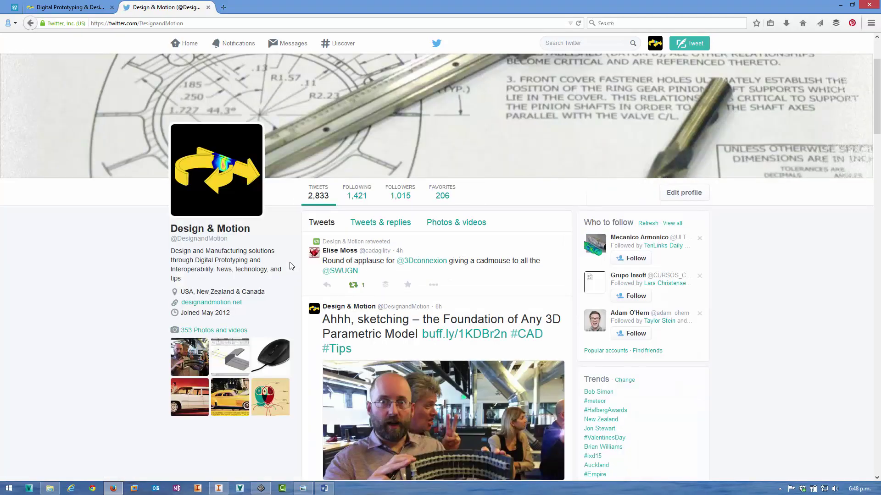
pyautogui.hotkey('alt', 'Left')
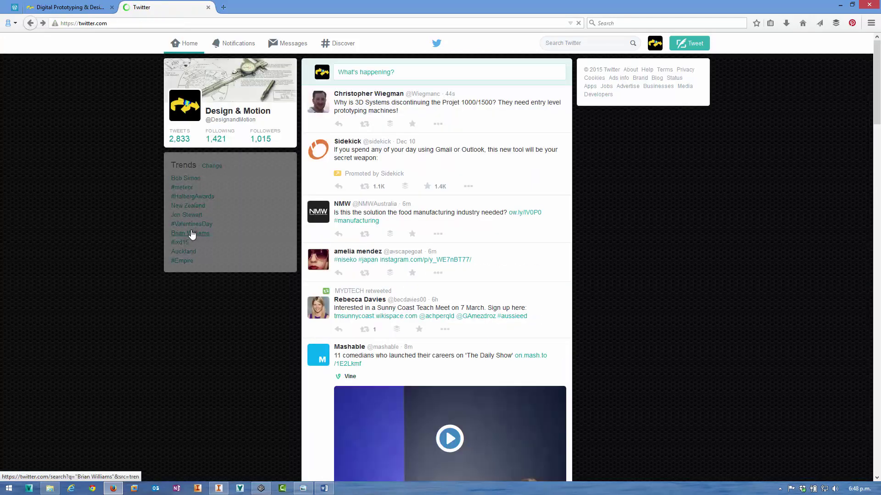
# Use the radial menu to jump to the bottom and top of the Twitter home page and open a new tab
pyautogui.middleClick(285, 222)
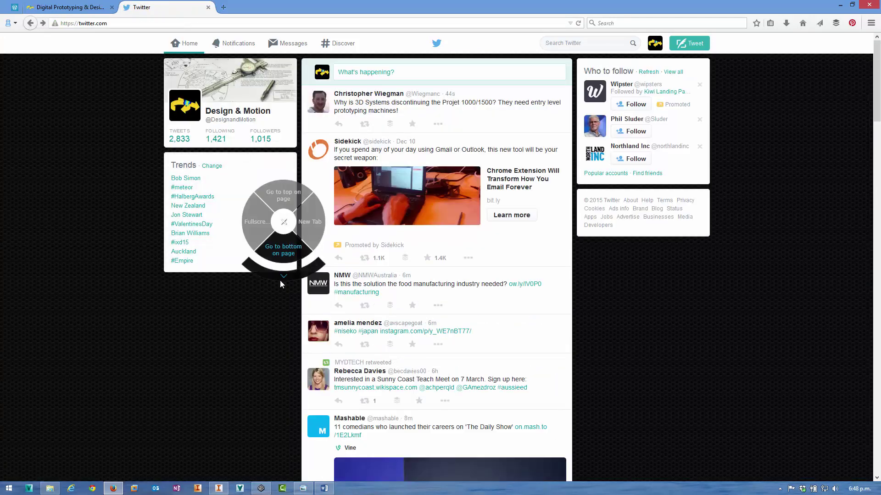
pyautogui.click(280, 283)
pyautogui.middleClick(280, 315)
pyautogui.click(279, 252)
pyautogui.middleClick(279, 219)
pyautogui.click(309, 222)
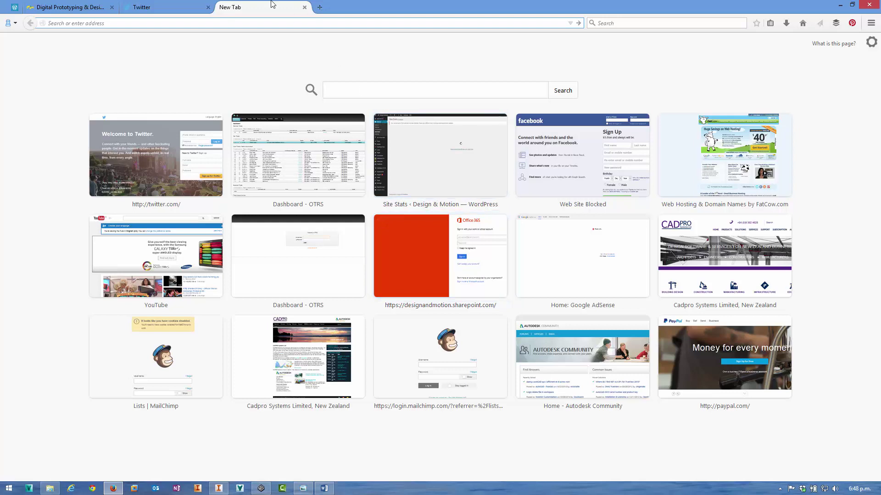
# Return to the Twitter tab, view it in full screen using the radial menu, and leave full screen
pyautogui.click(193, 9)
pyautogui.middleClick(292, 211)
pyautogui.click(255, 219)
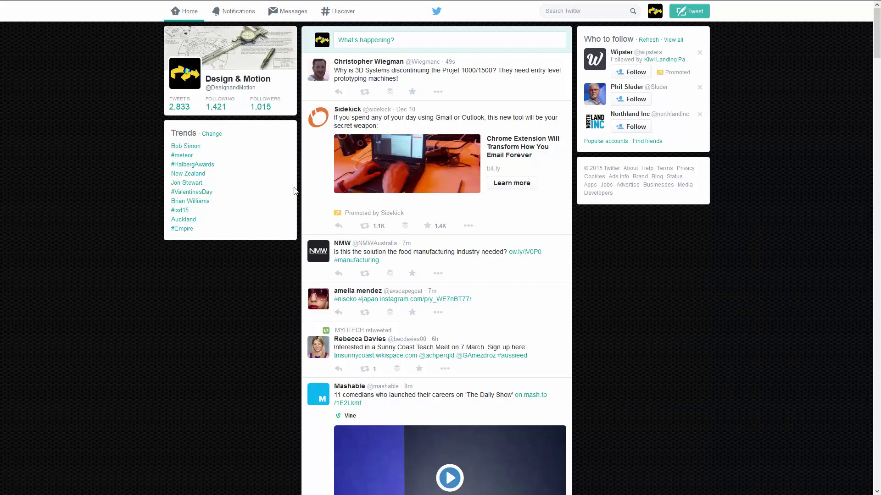
pyautogui.press('F11')
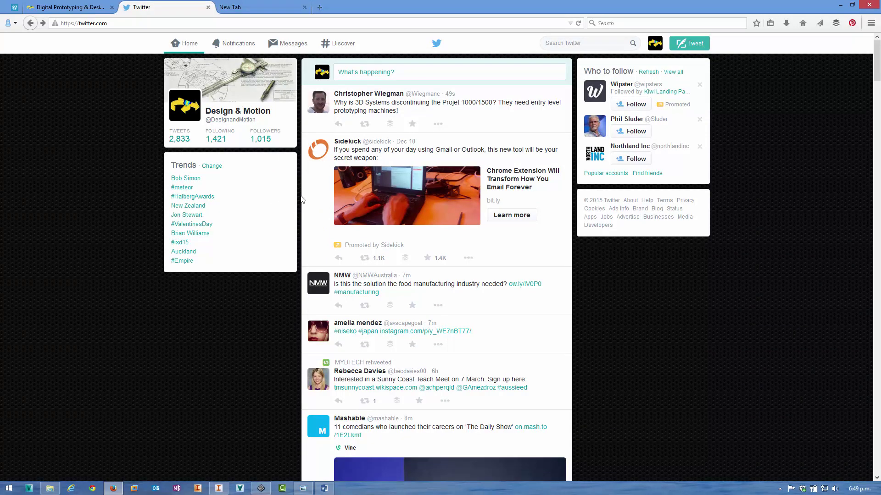
# Switch to File Explorer, view the OneDrive Public folder, and open the MFG Events List folder on the Desktop
pyautogui.click(56, 490)
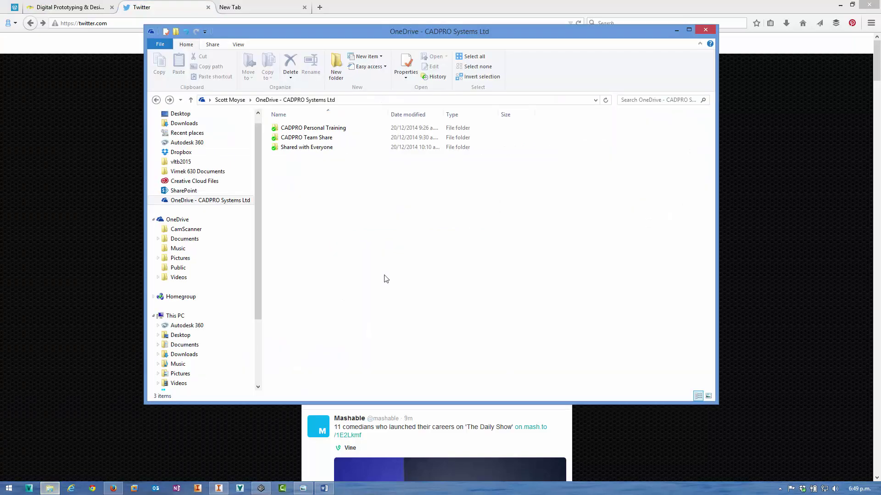
pyautogui.click(178, 268)
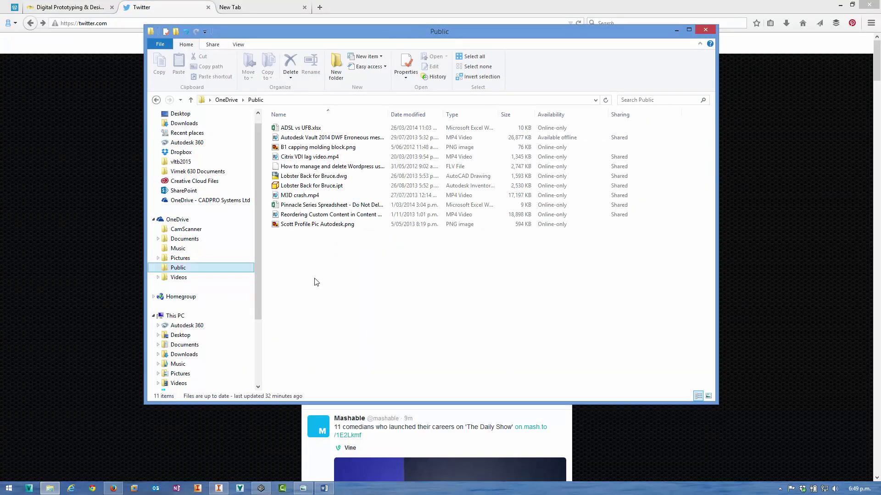
pyautogui.click(183, 337)
pyautogui.doubleClick(345, 204)
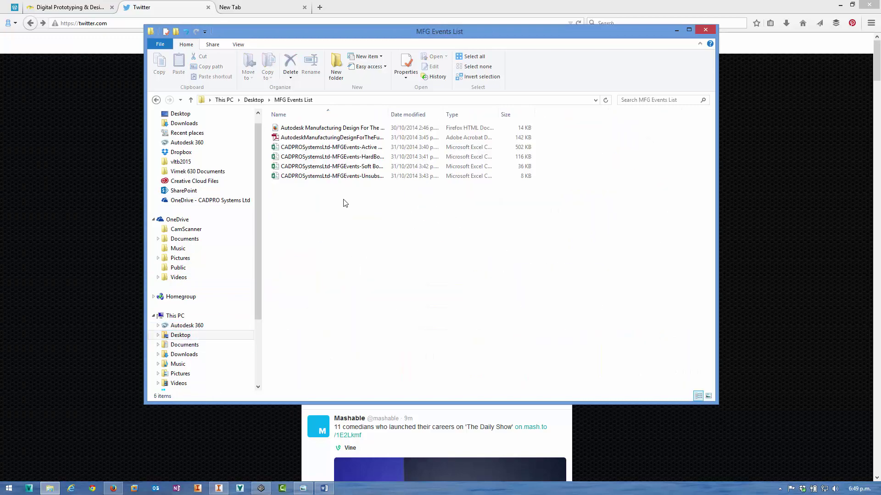
# Move back and forward between the Desktop and MFG Events List folders, and go back to the Public folder
pyautogui.hotkey('alt', 'Left')
pyautogui.hotkey('alt', 'Right')
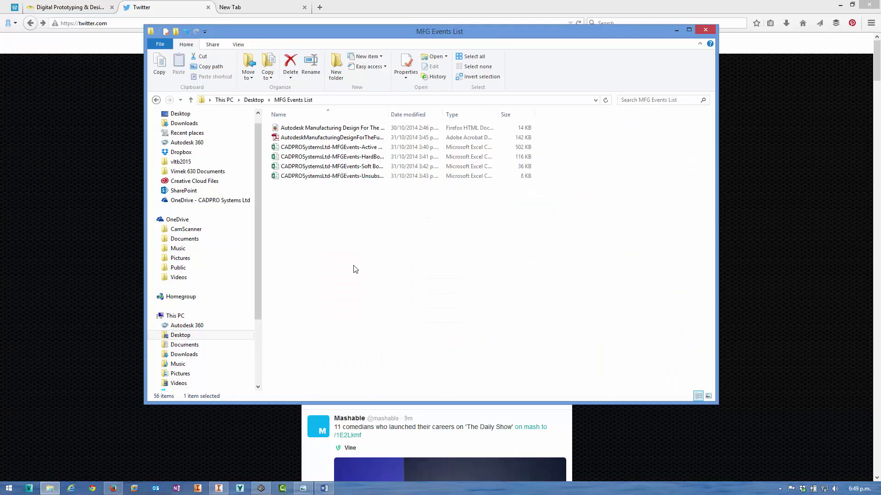
pyautogui.hotkey('alt', 'Left')
pyautogui.hotkey('alt', 'Left')
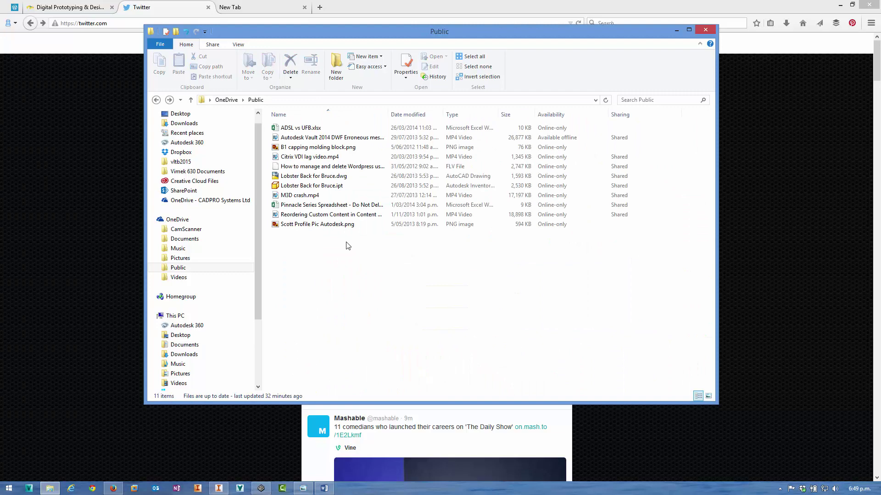
# Examine the radial menu commands in the Public folder and over the CadMouse floor painting in Windows Photo Viewer, dismissing the menu each time
pyautogui.rightClick(370, 272)
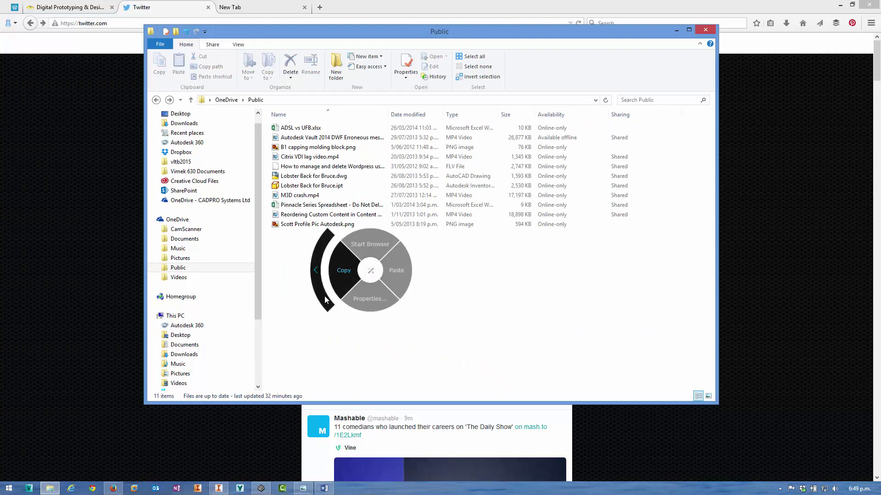
pyautogui.click(370, 271)
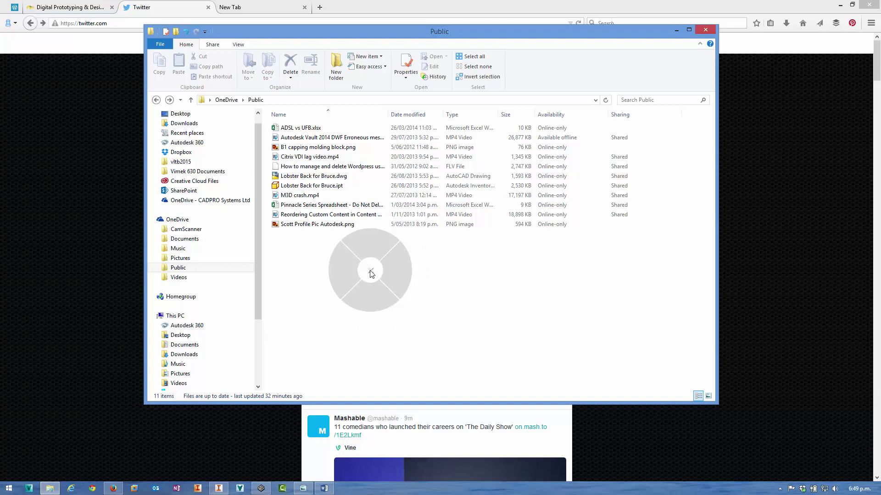
pyautogui.click(303, 489)
pyautogui.rightClick(355, 222)
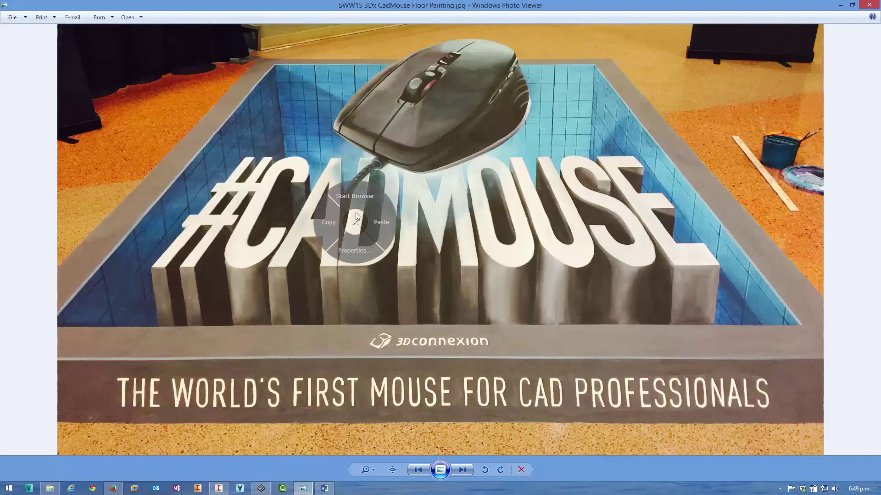
pyautogui.click(354, 208)
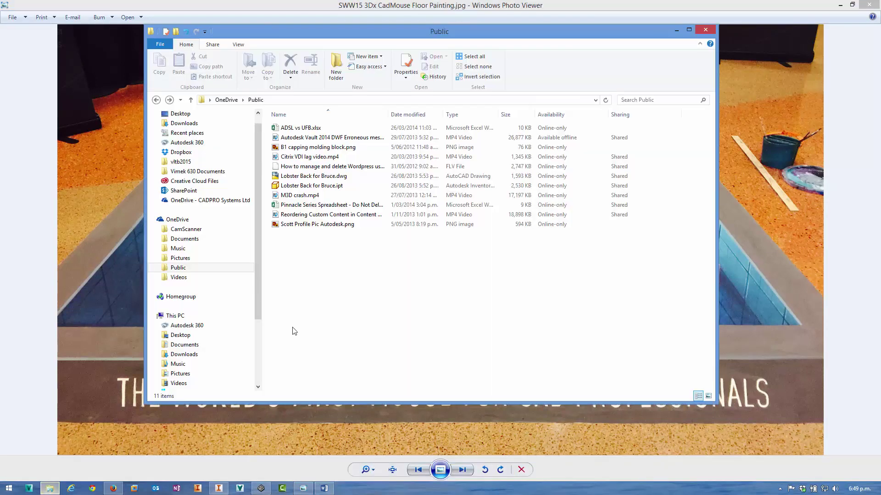
pyautogui.middleClick(349, 256)
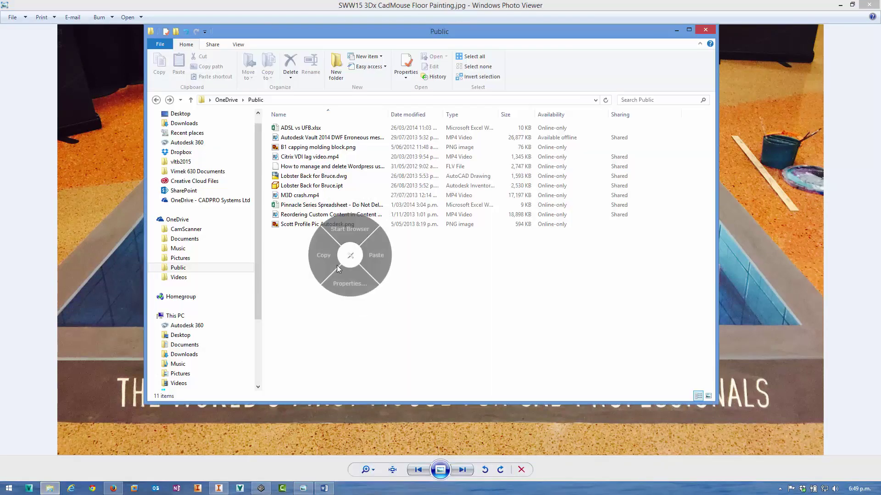
pyautogui.click(350, 256)
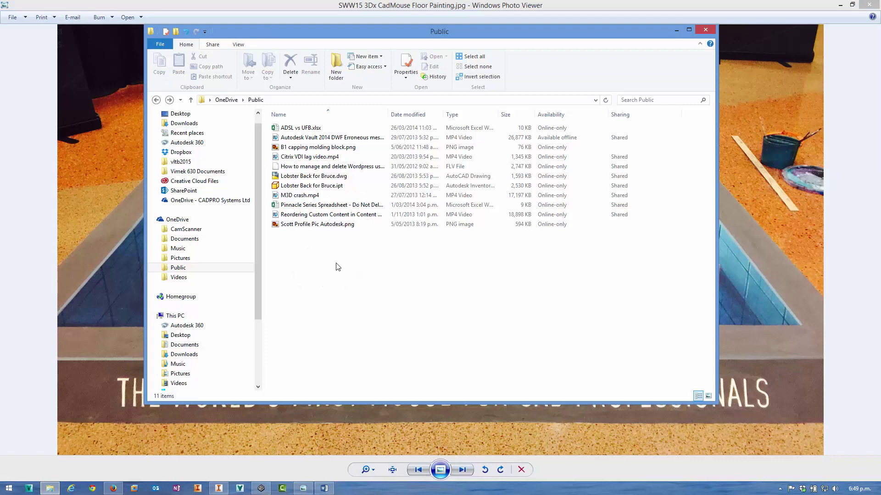
# Display the radial menu over the last four selected files in the Public folder, clear the selection, and switch to Windows Photo Viewer
pyautogui.moveTo(339, 271); pyautogui.dragTo(304, 198)
pyautogui.middleClick(310, 228)
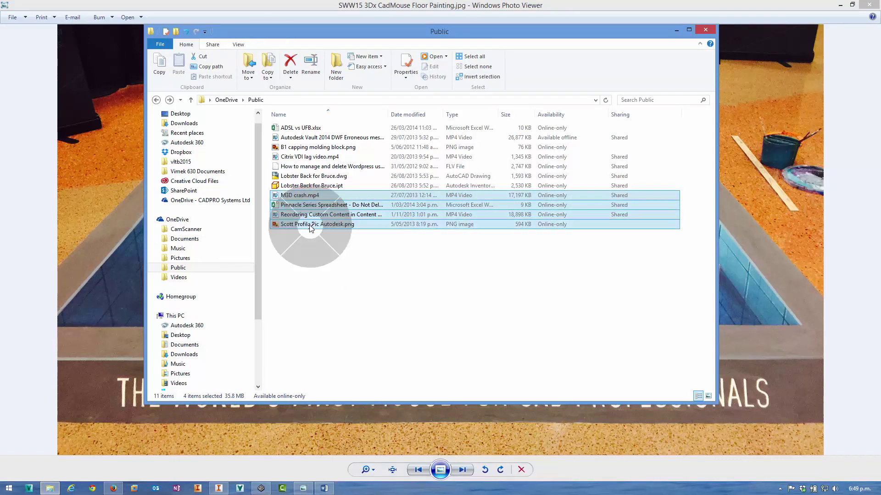
pyautogui.click(338, 269)
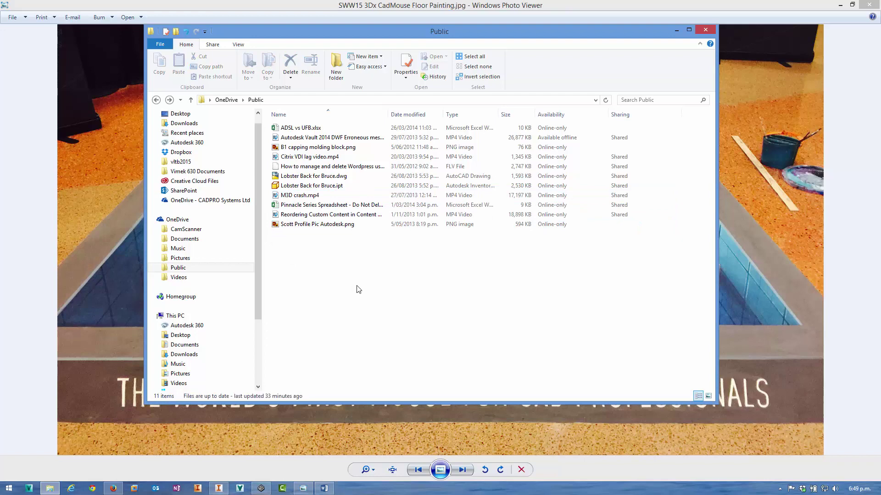
pyautogui.click(430, 6)
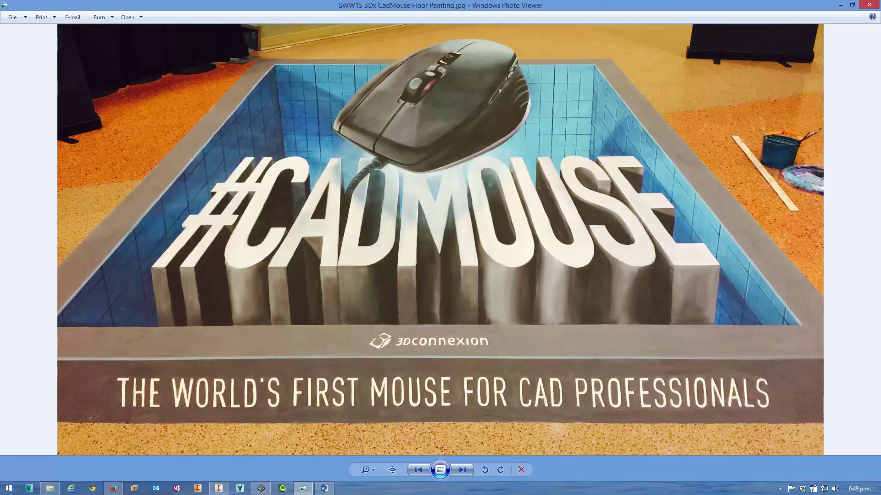